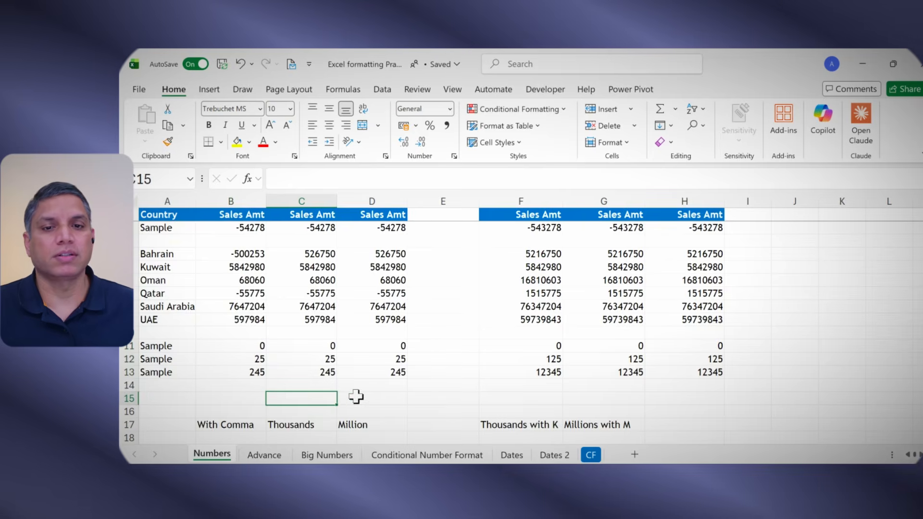
Step: Apply Comma Style to the sales amounts in B2:B13
scroll(355, 397, "up", 1)
scroll(355, 397, "up", 1)
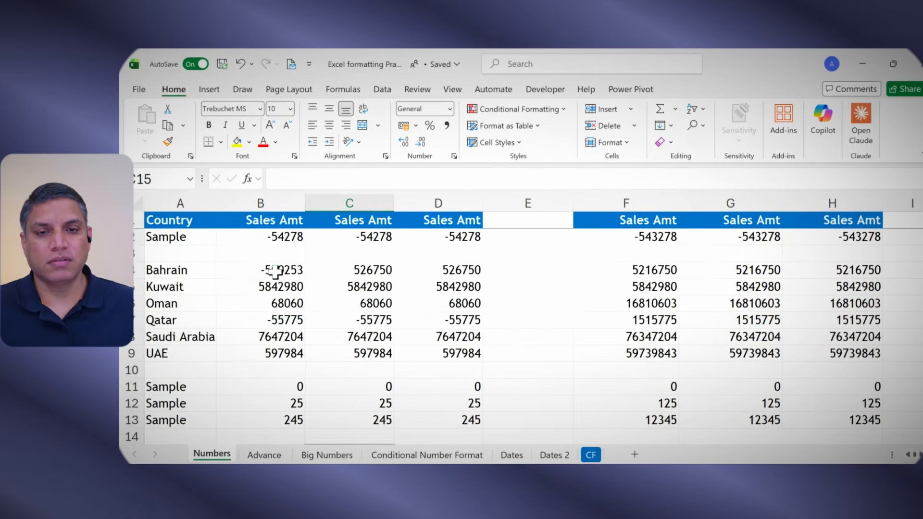
left_click_drag(272, 234, 269, 424)
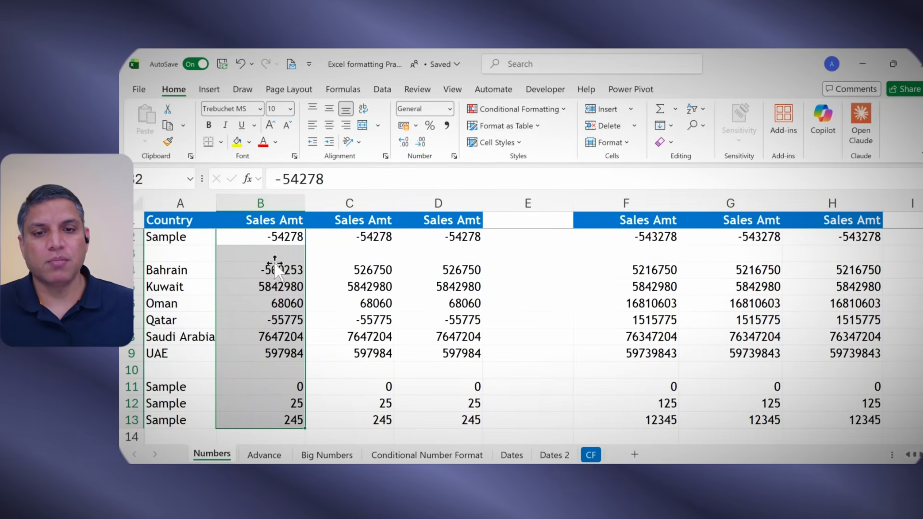
left_click(274, 287)
left_click(275, 335)
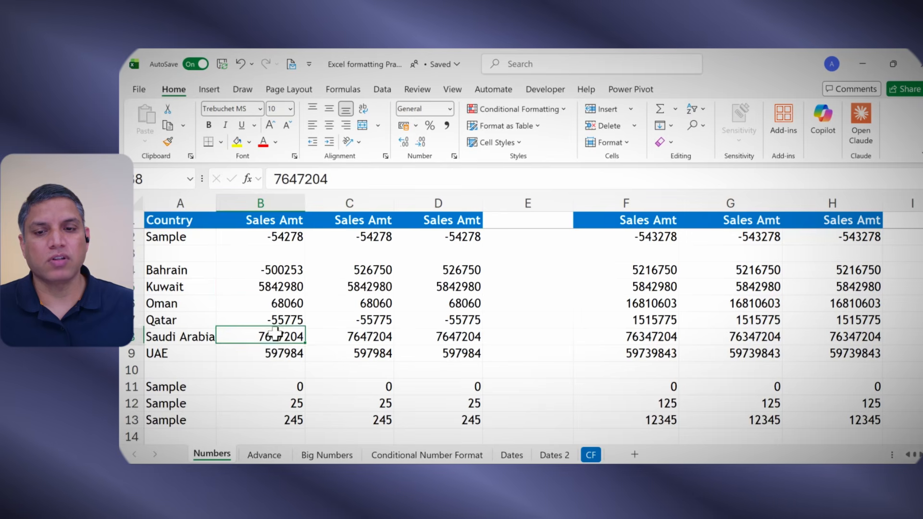
left_click(280, 288)
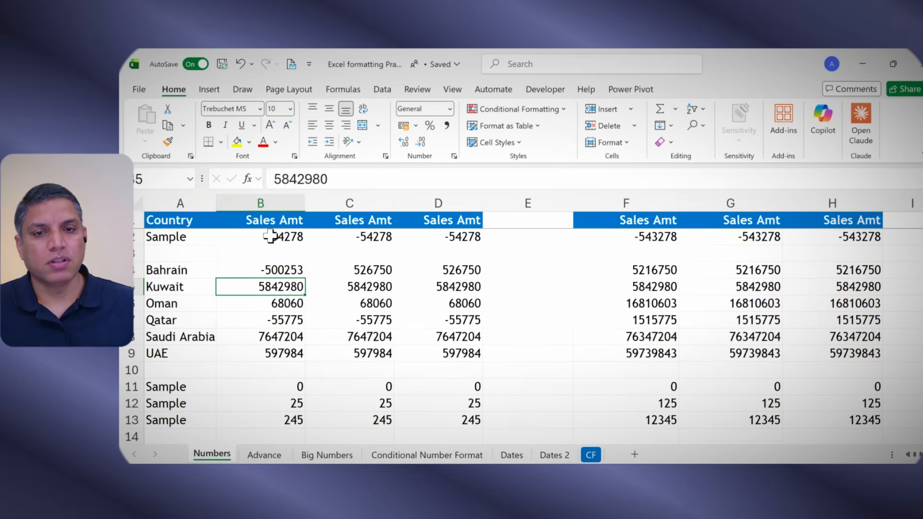
left_click_drag(270, 238, 275, 419)
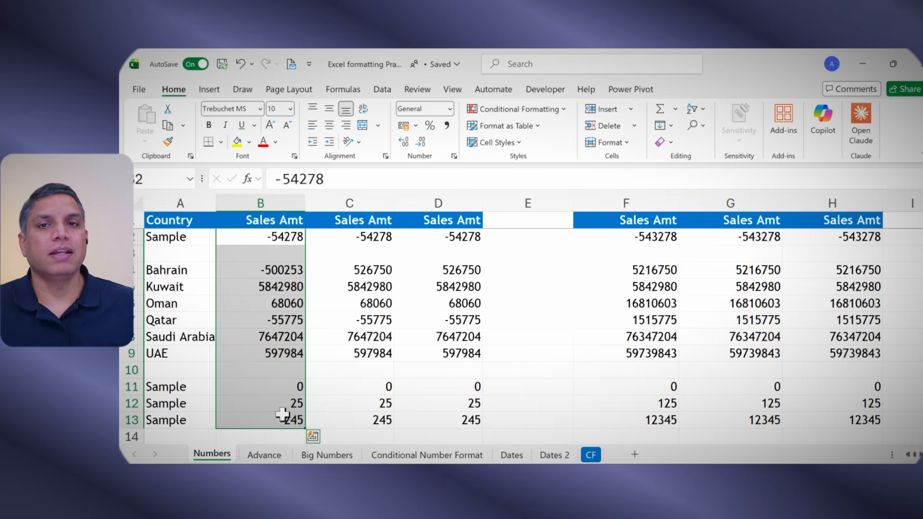
left_click(447, 126)
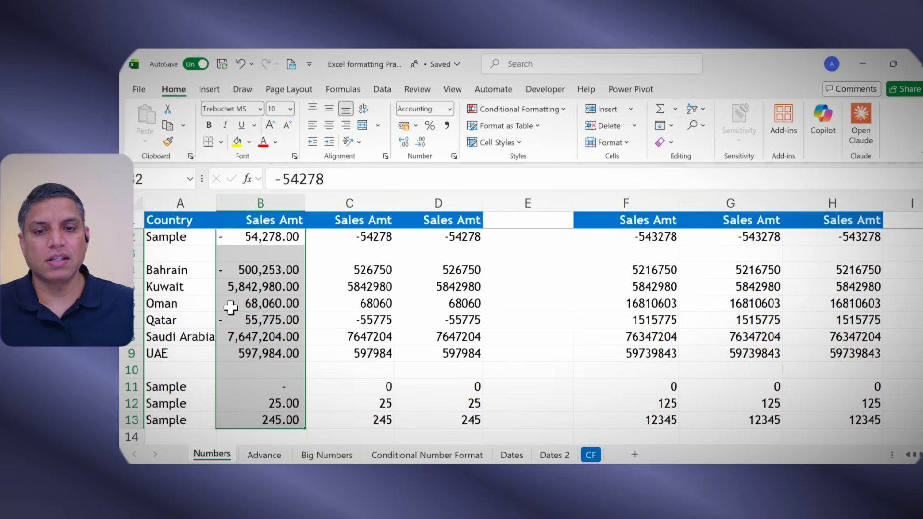
left_click(251, 288)
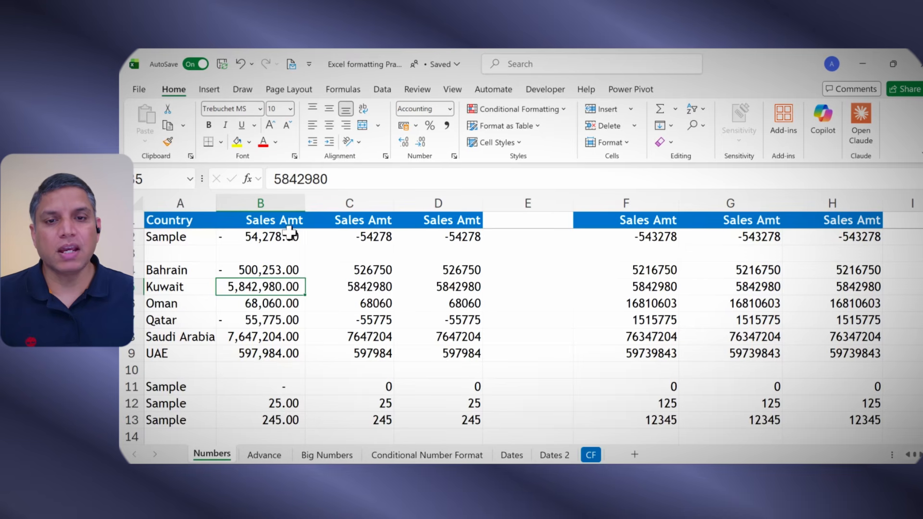
left_click_drag(290, 233, 288, 420)
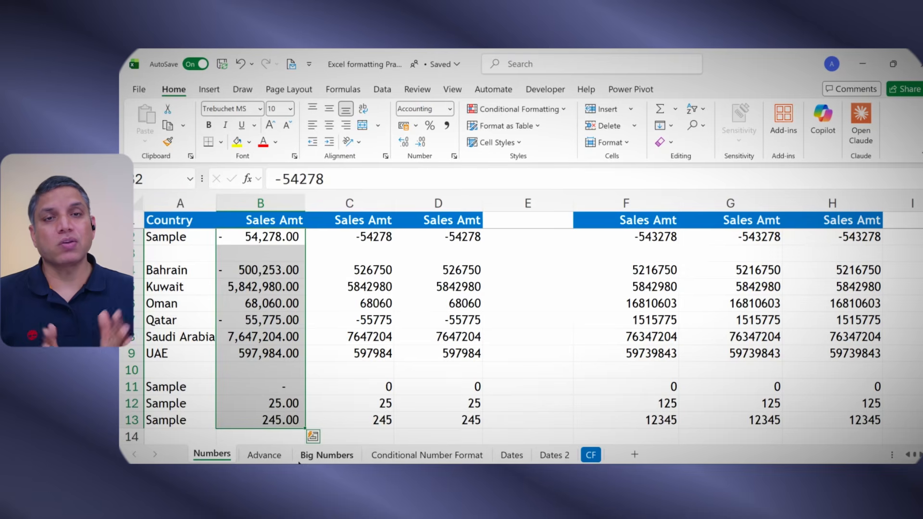
left_click_drag(360, 239, 363, 418)
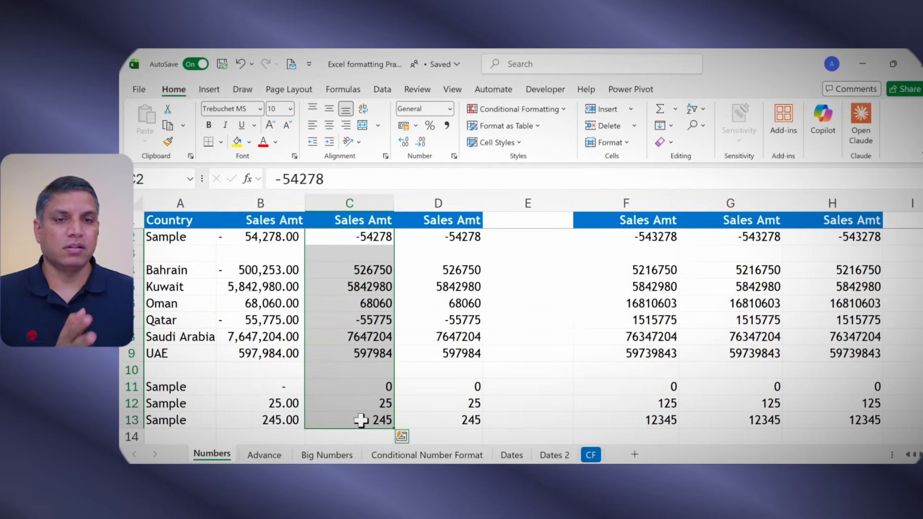
left_click(451, 110)
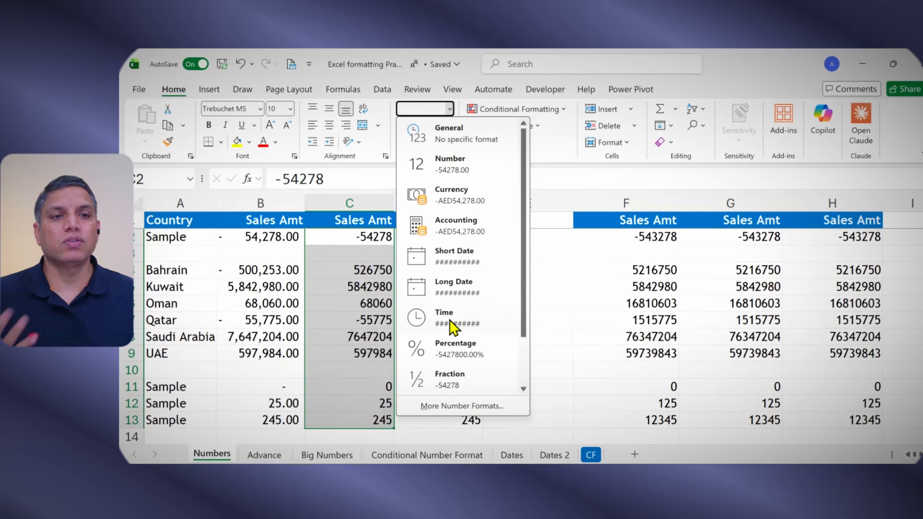
left_click(440, 406)
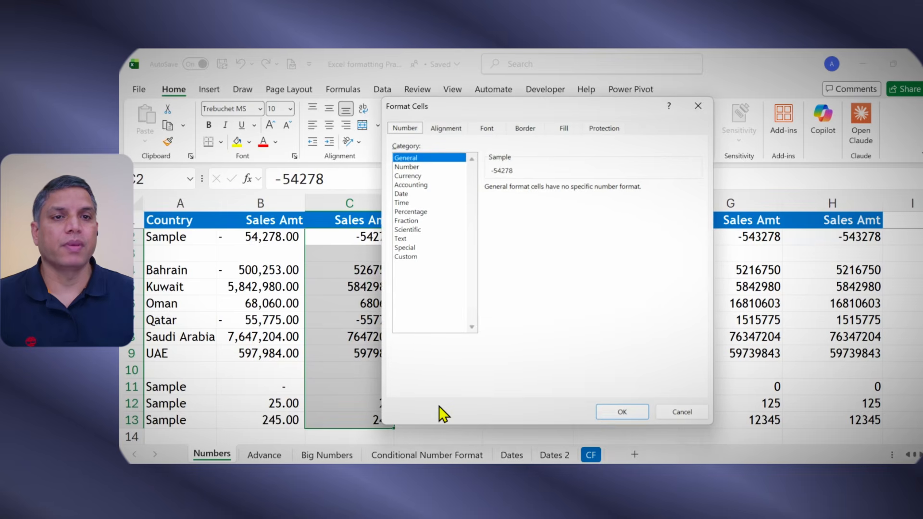
left_click_drag(453, 106, 492, 135)
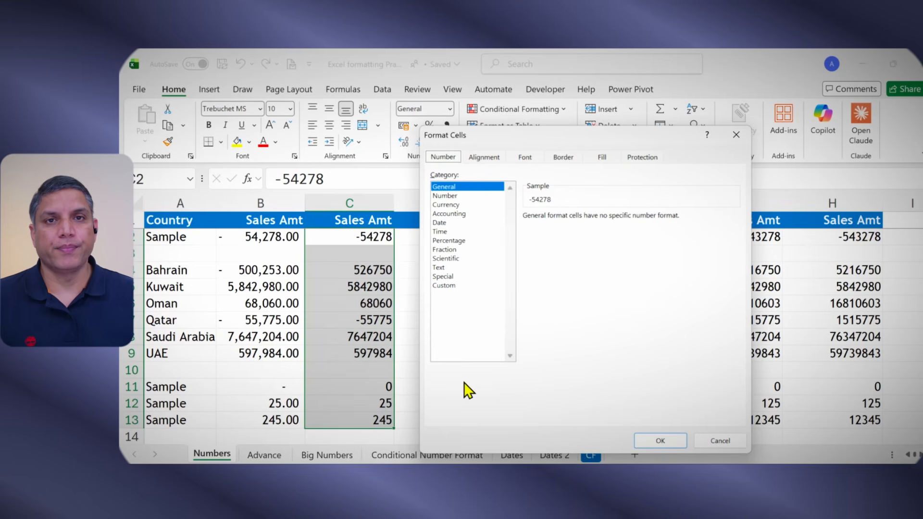
left_click(726, 441)
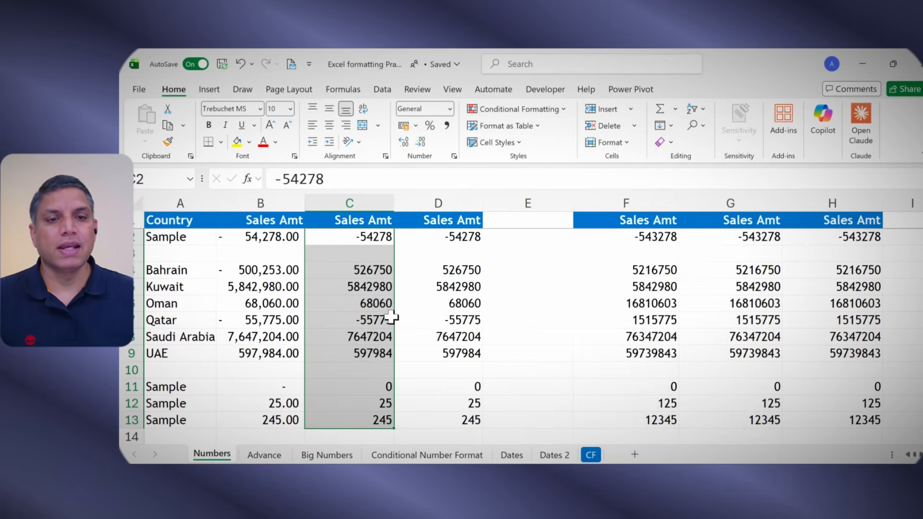
left_click_drag(367, 238, 364, 420)
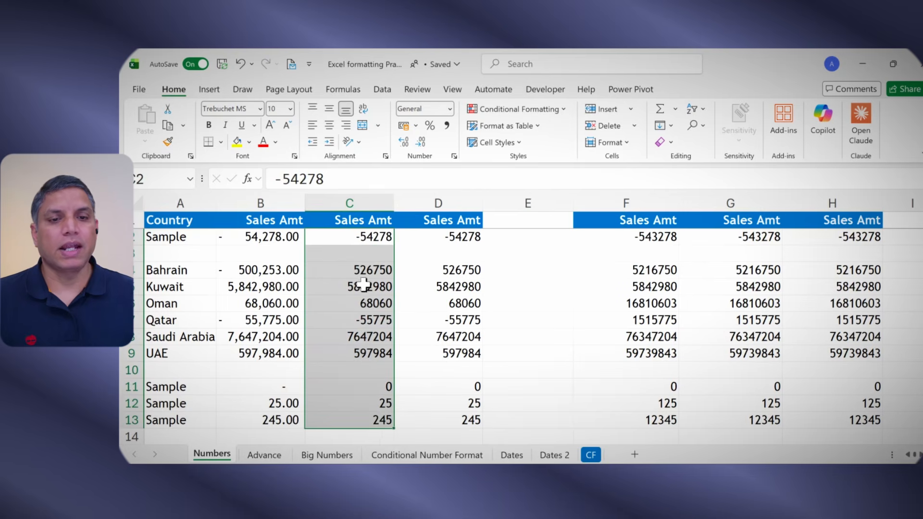
right_click(365, 287)
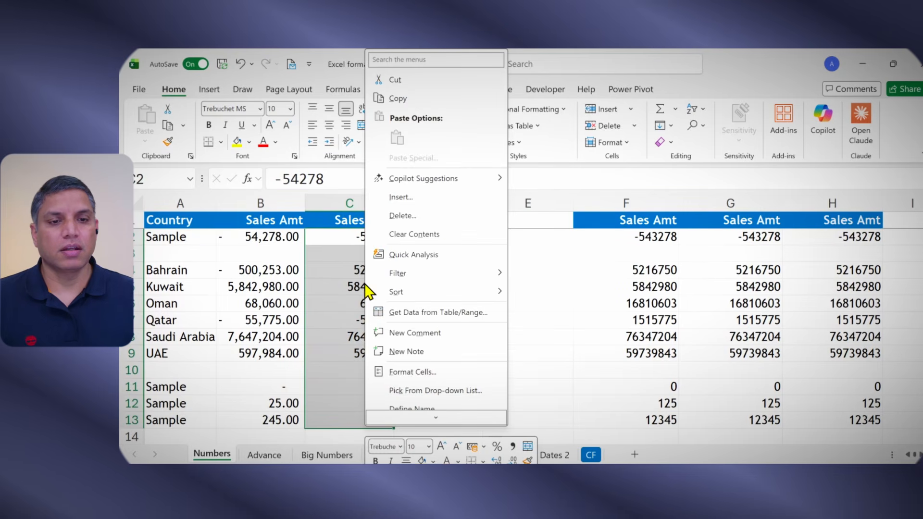
left_click(403, 371)
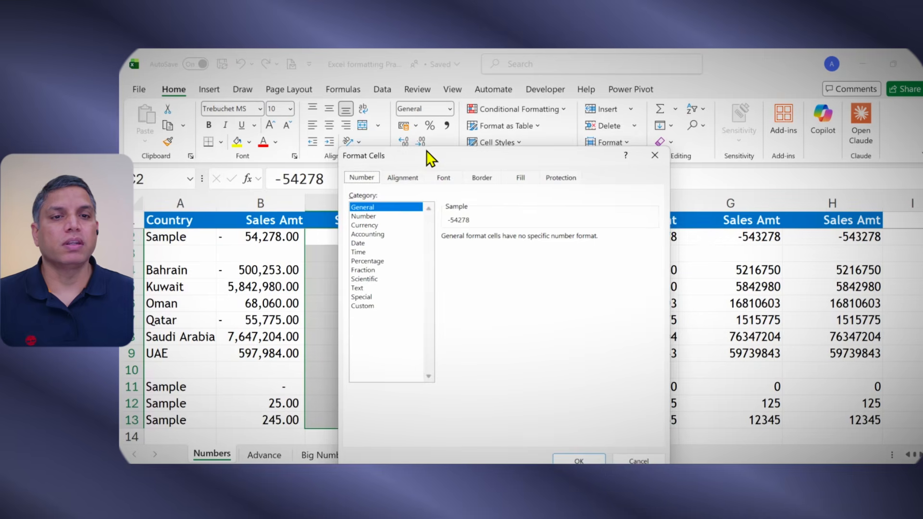
left_click_drag(429, 154, 498, 147)
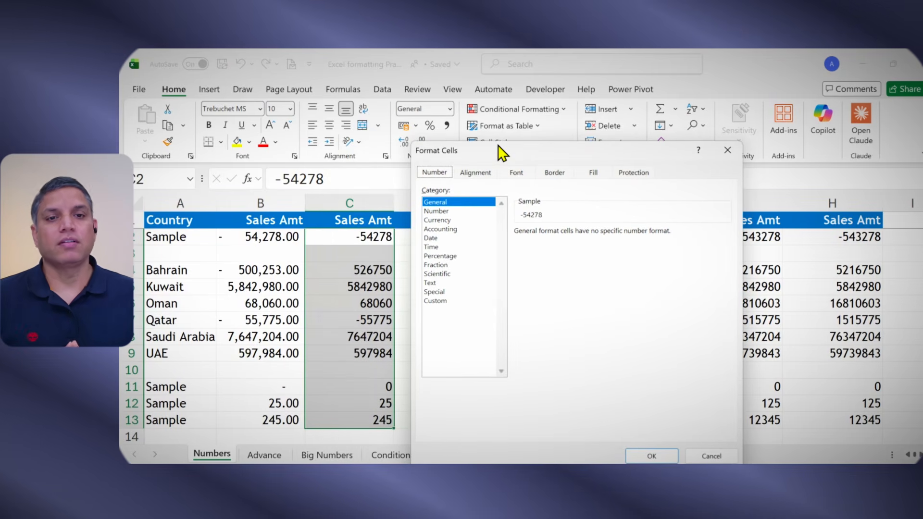
key("Escape")
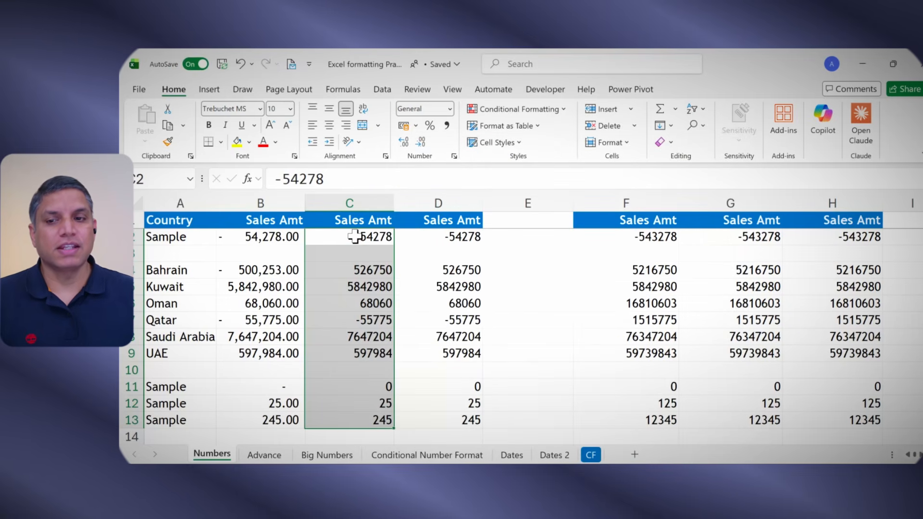
Step: Format C2:C13 as Number with 0 decimal places and the 1000 separator
left_click(355, 237)
left_click_drag(355, 236, 364, 418)
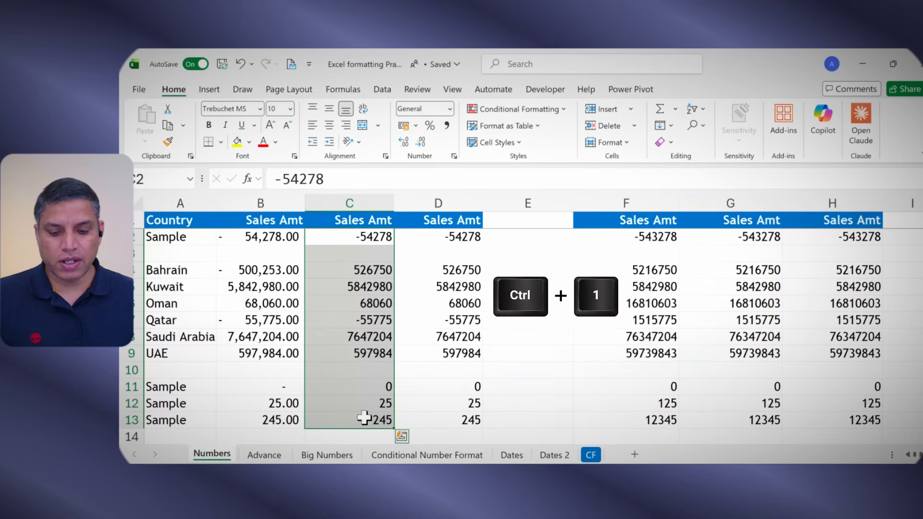
key("ctrl+1")
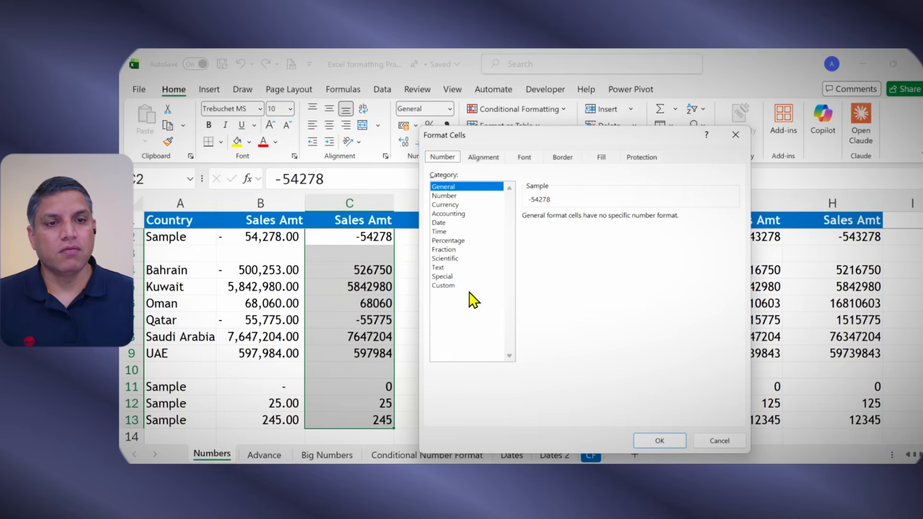
left_click(448, 196)
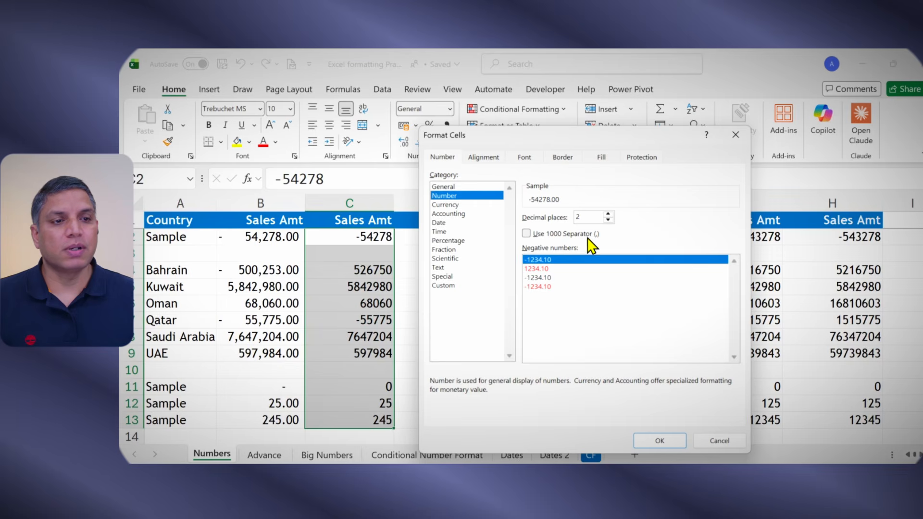
left_click(527, 232)
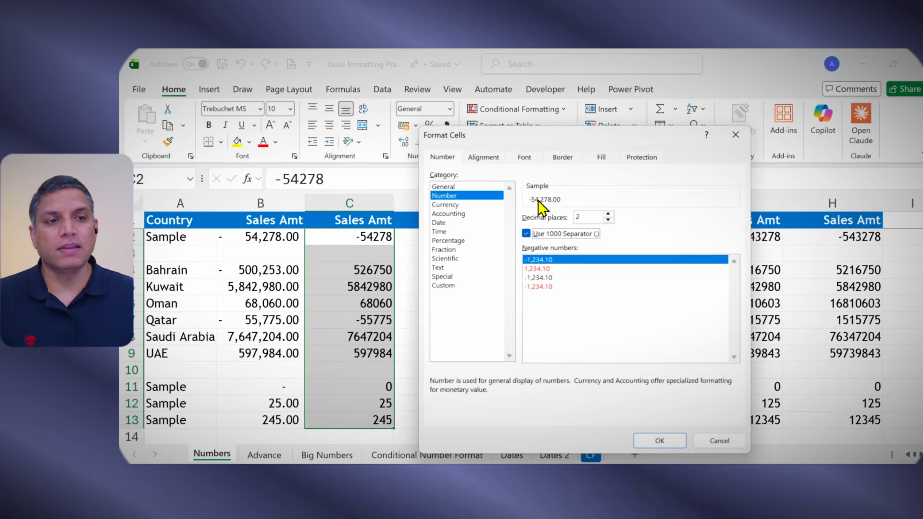
left_click(542, 235)
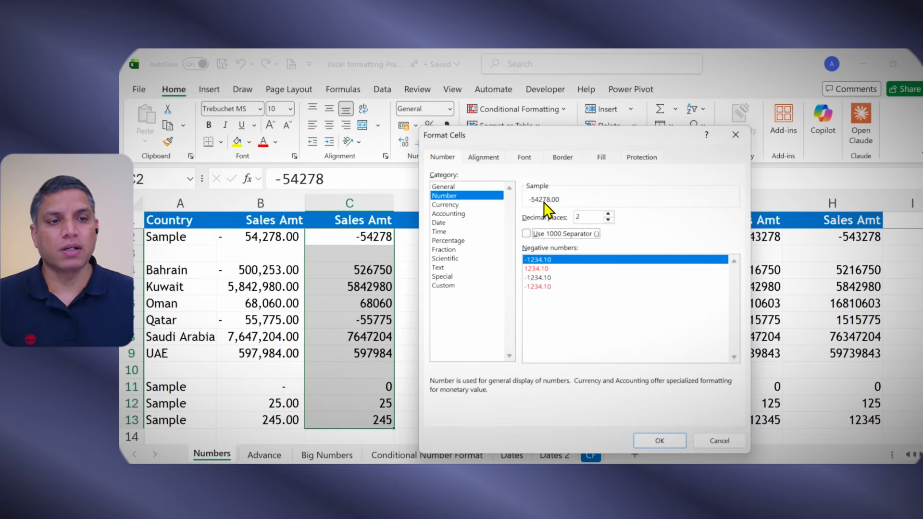
left_click(541, 235)
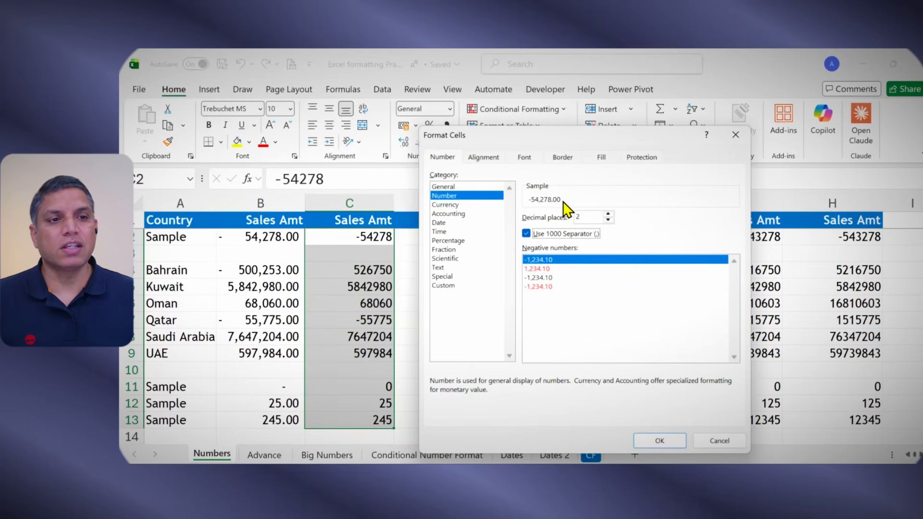
left_click(608, 220)
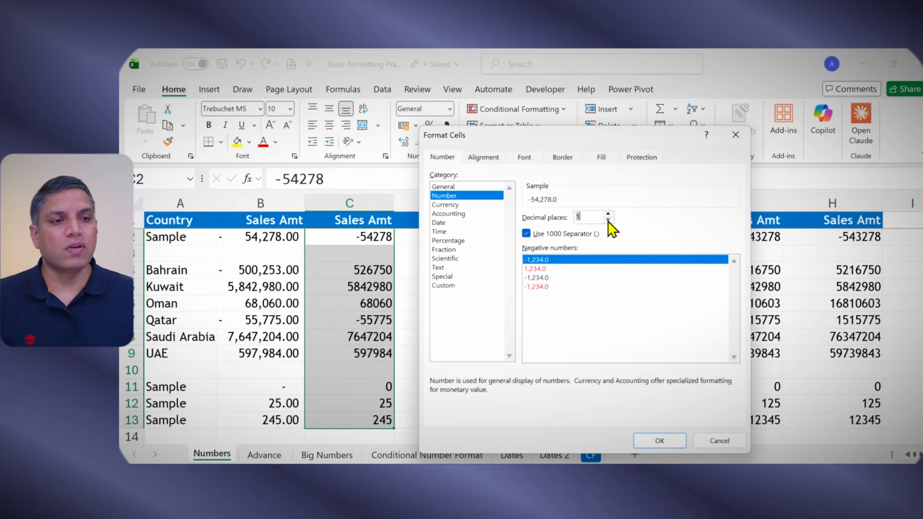
left_click(609, 220)
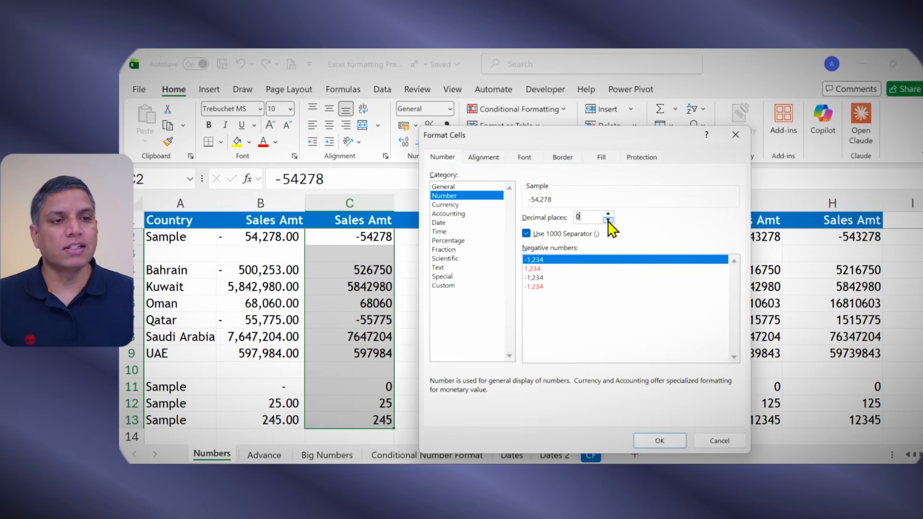
left_click(658, 440)
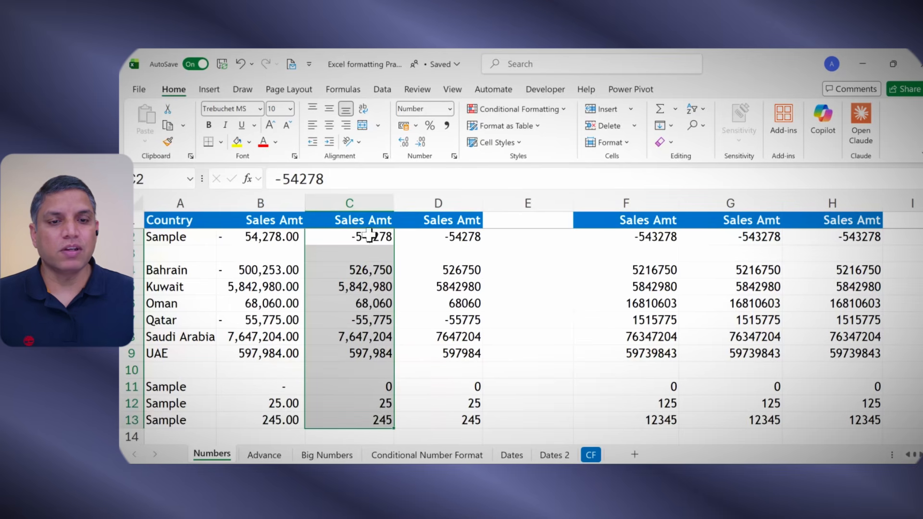
Step: Review the Number format settings of C2:C13 in Format Cells without changing them
left_click_drag(370, 236, 377, 419)
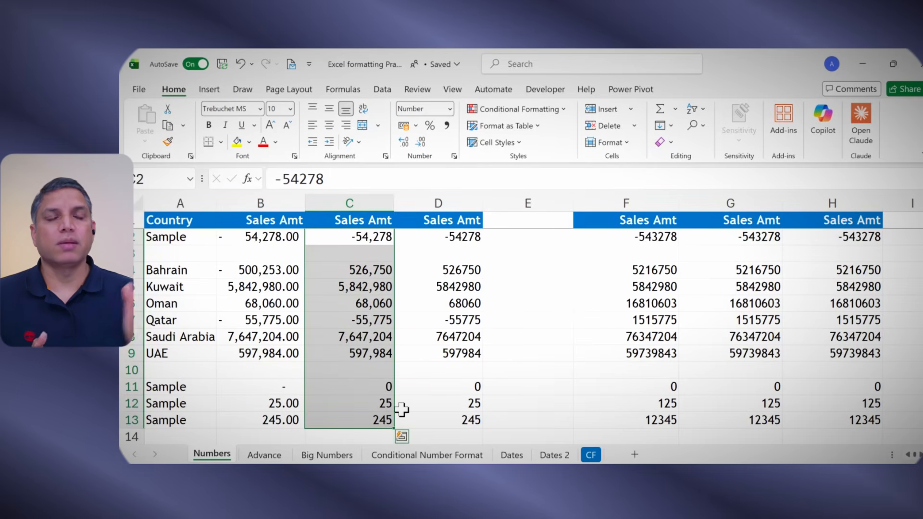
left_click_drag(274, 236, 279, 420)
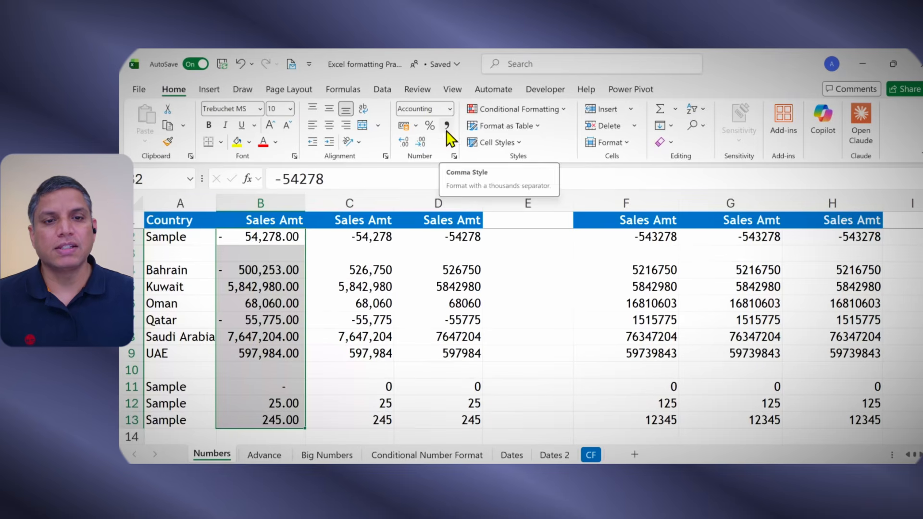
left_click(356, 239)
left_click_drag(356, 247, 358, 416)
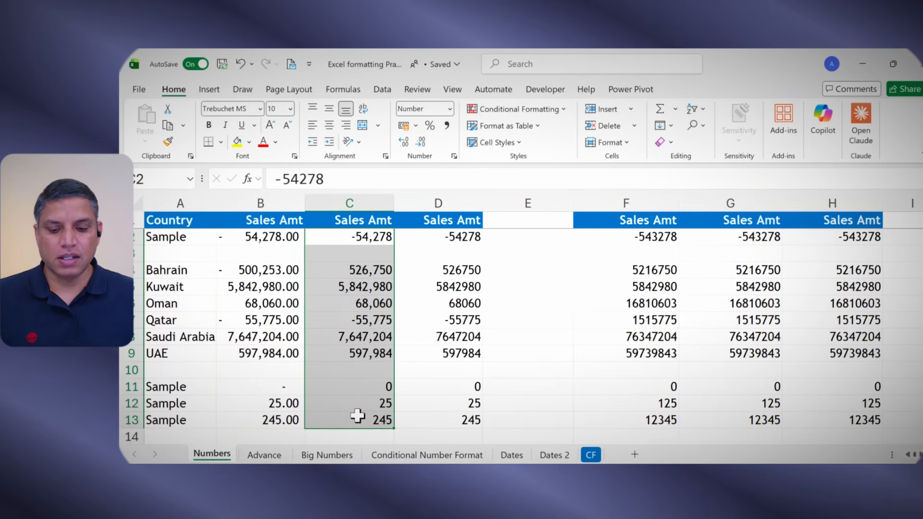
key("ctrl+1")
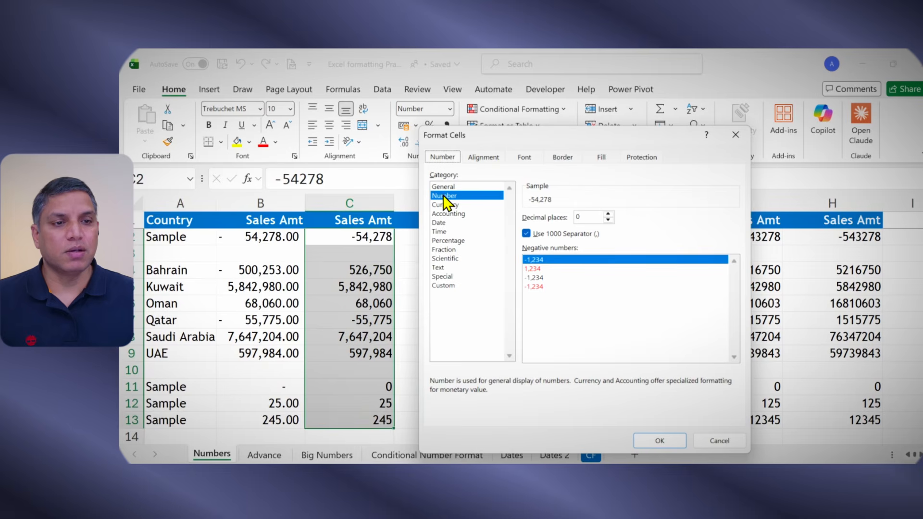
left_click(527, 235)
left_click(527, 234)
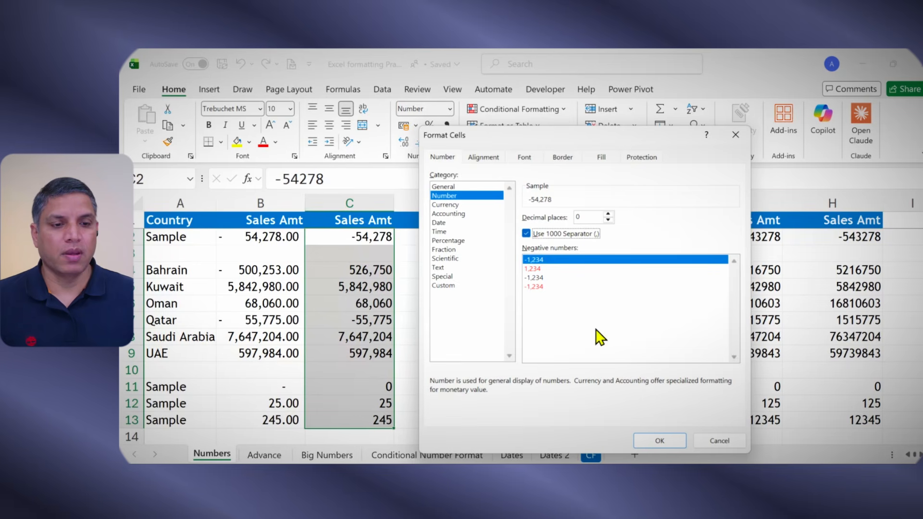
left_click(657, 440)
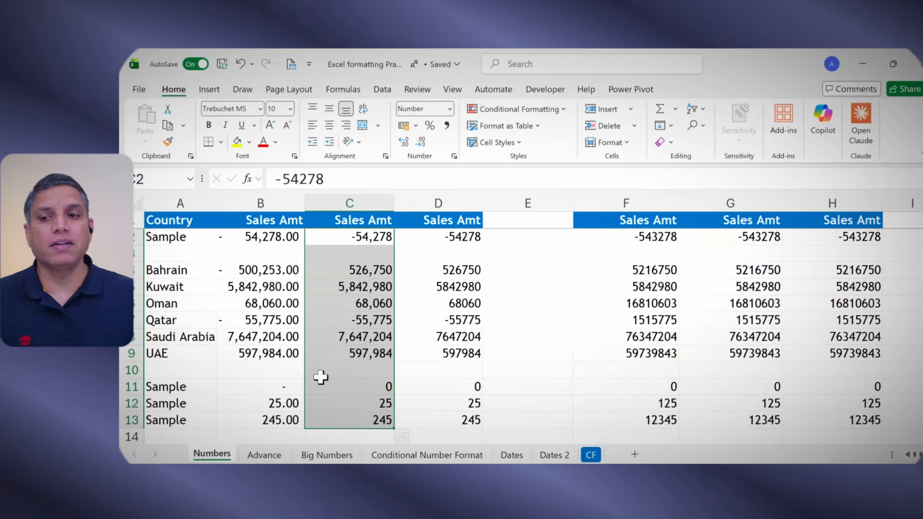
Step: Copy the #,##0 custom format code of C2:C13 from the Format Cells dialog without applying changes
left_click_drag(352, 243, 359, 417)
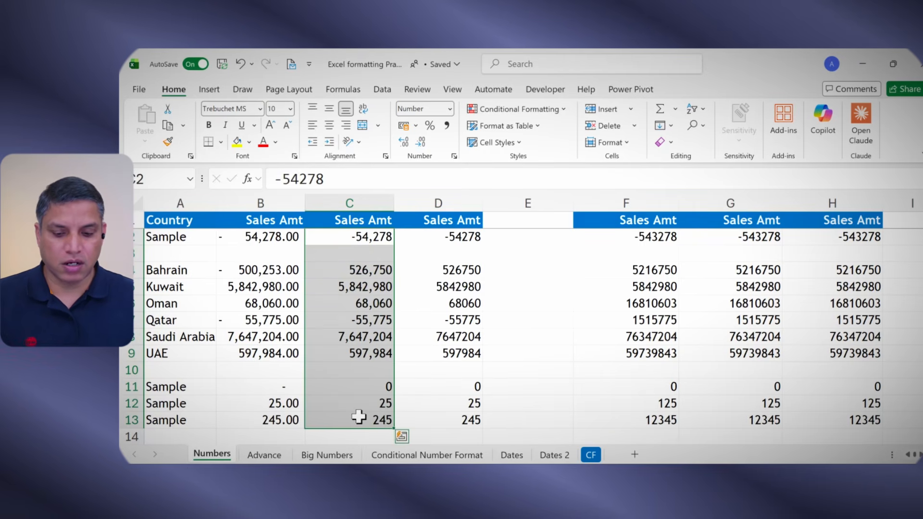
key("ctrl+1")
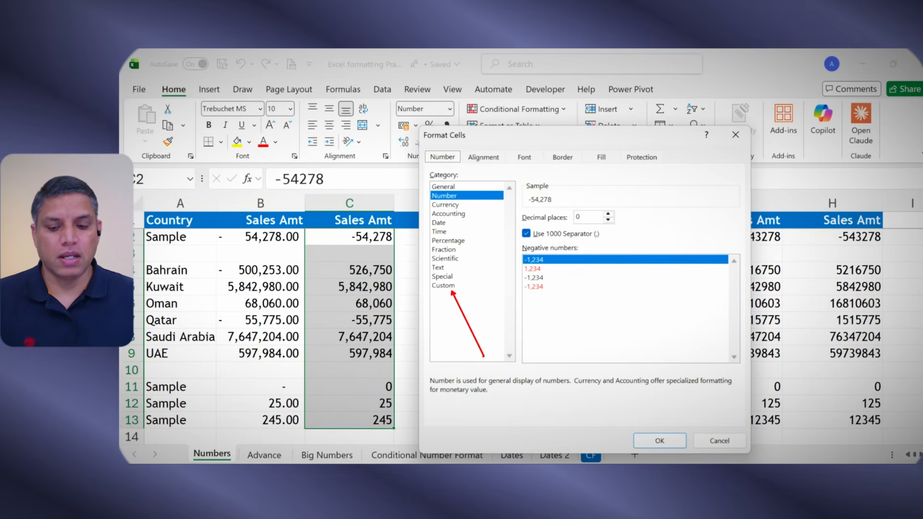
left_click(450, 285)
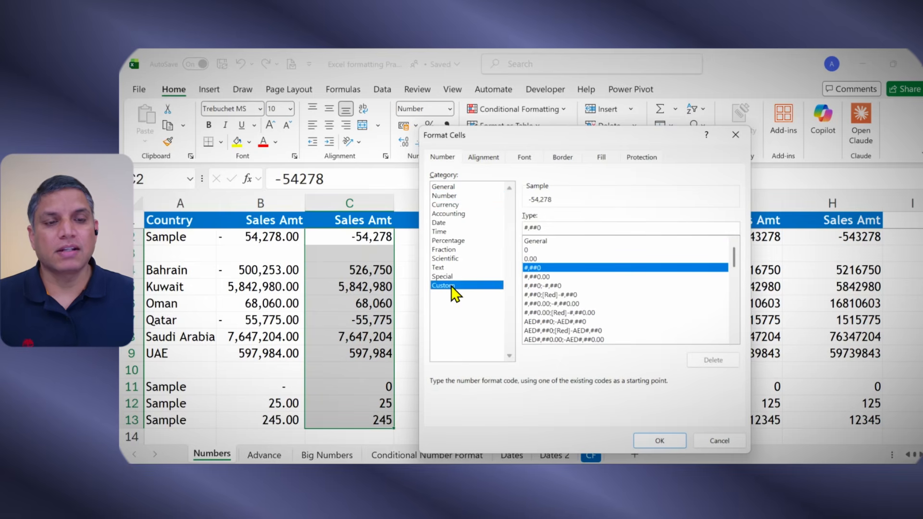
mouse_move(546, 228)
left_mouse_down()
mouse_move(519, 228)
mouse_move(743, 235)
left_mouse_up()
left_click(548, 230)
key("ctrl+2")
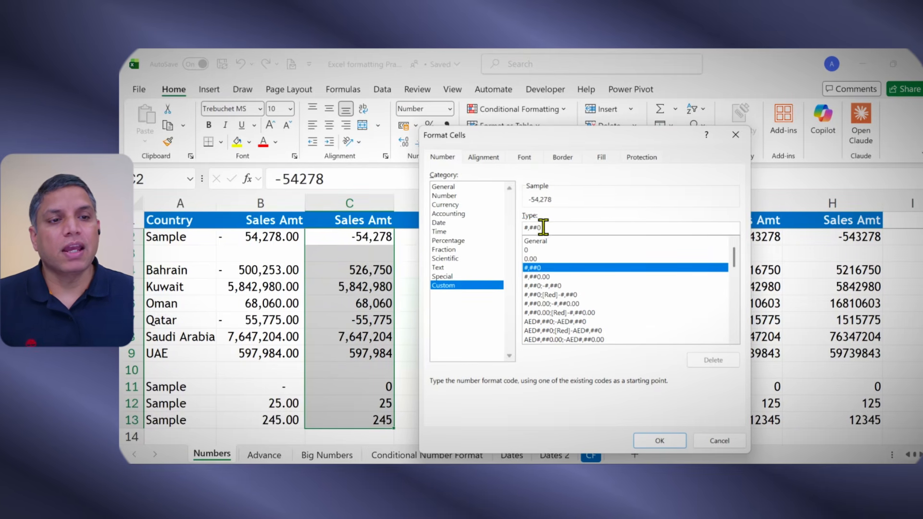
left_click_drag(544, 227, 525, 227)
key("ctrl+c")
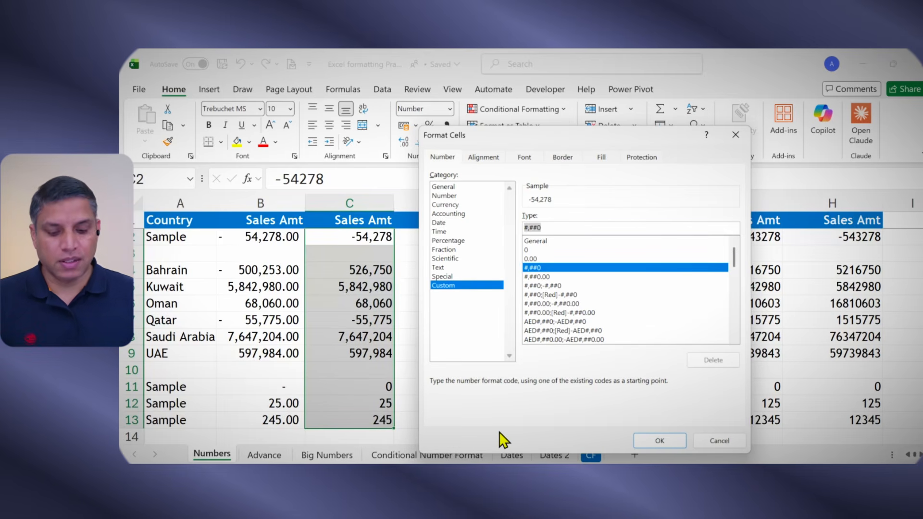
left_click(720, 441)
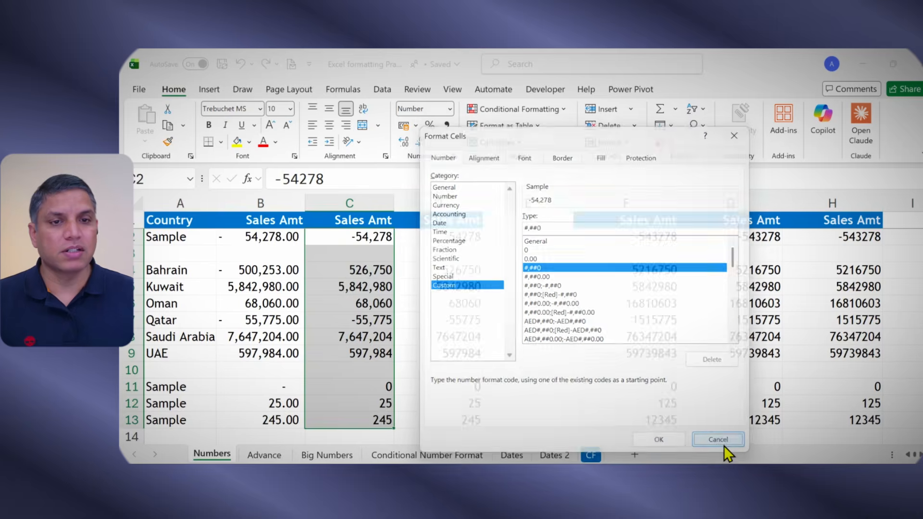
Step: Paste the copied #,##0 format code as text into cell C14
scroll(365, 342, "down", 2)
left_click(363, 338)
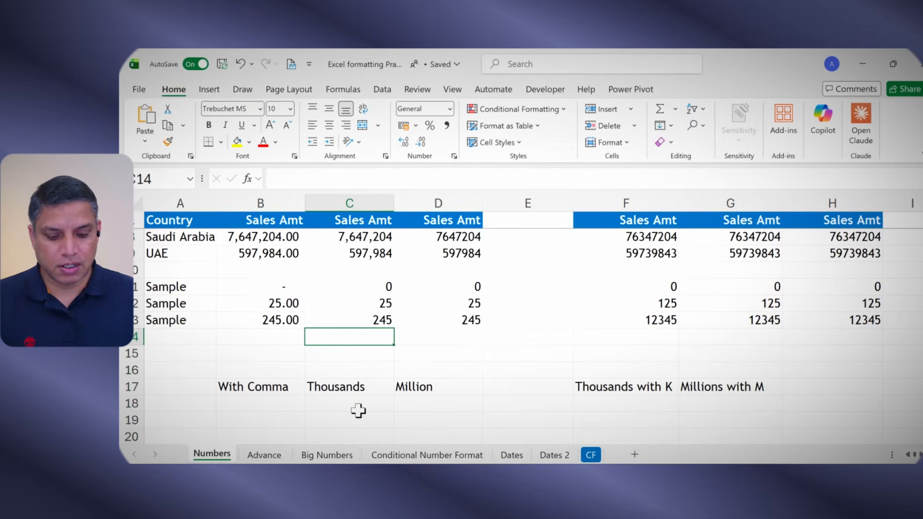
key("ctrl+v")
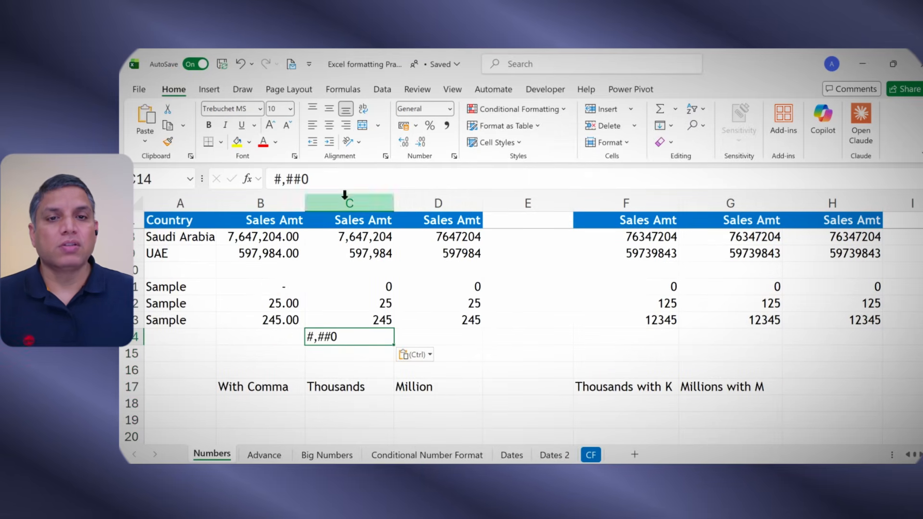
Step: Examine the pasted code in the formula bar and the custom format code of the column C sales amounts
left_click(337, 179)
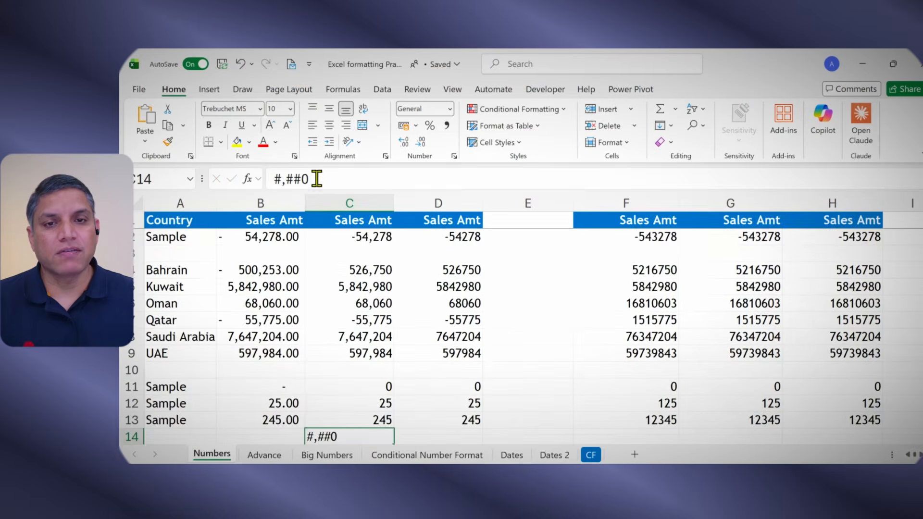
left_click_drag(310, 179, 287, 180)
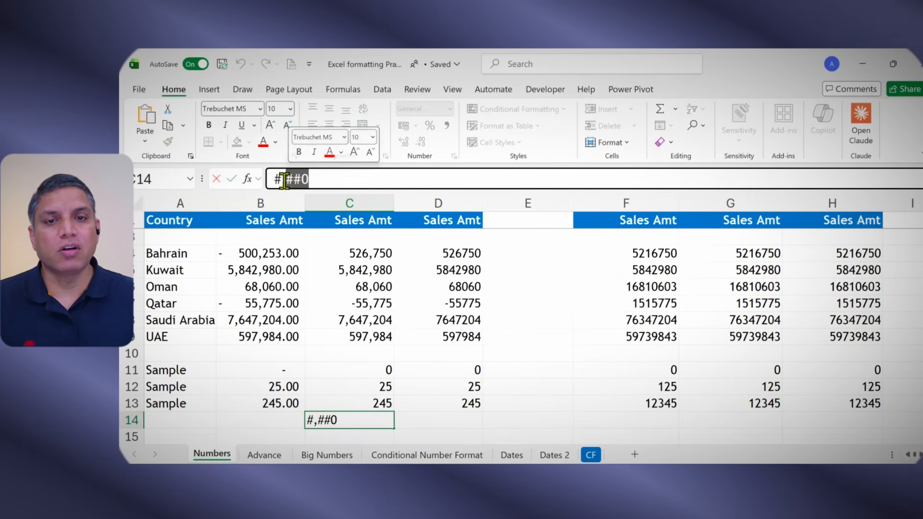
left_click(285, 180)
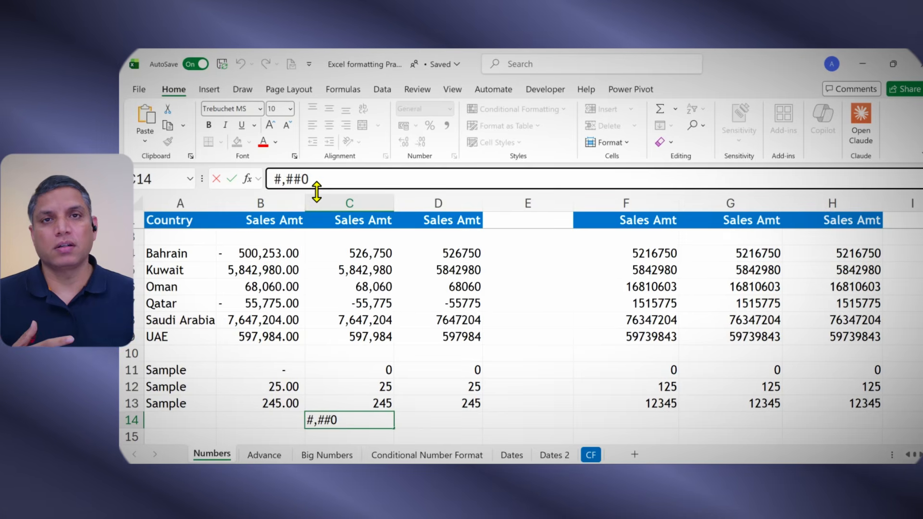
left_click(361, 382)
left_click(391, 418)
left_click_drag(380, 253, 379, 404)
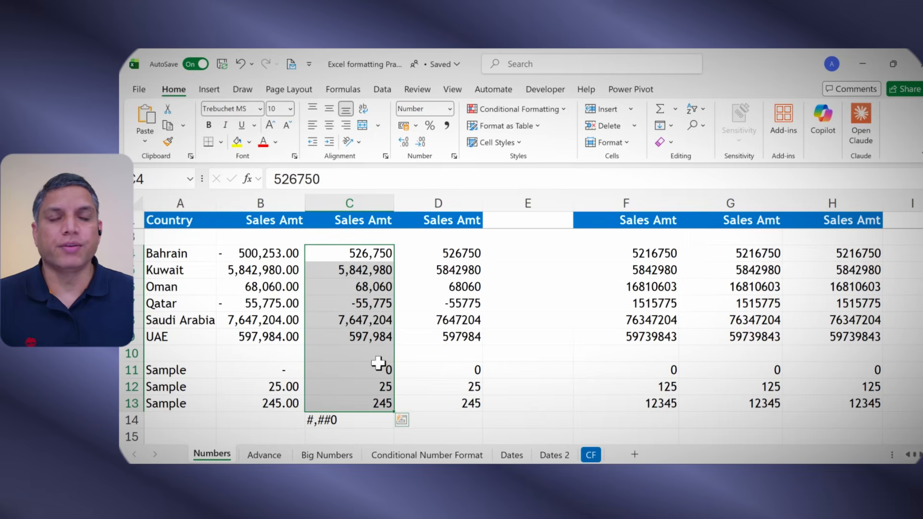
key("ctrl+1")
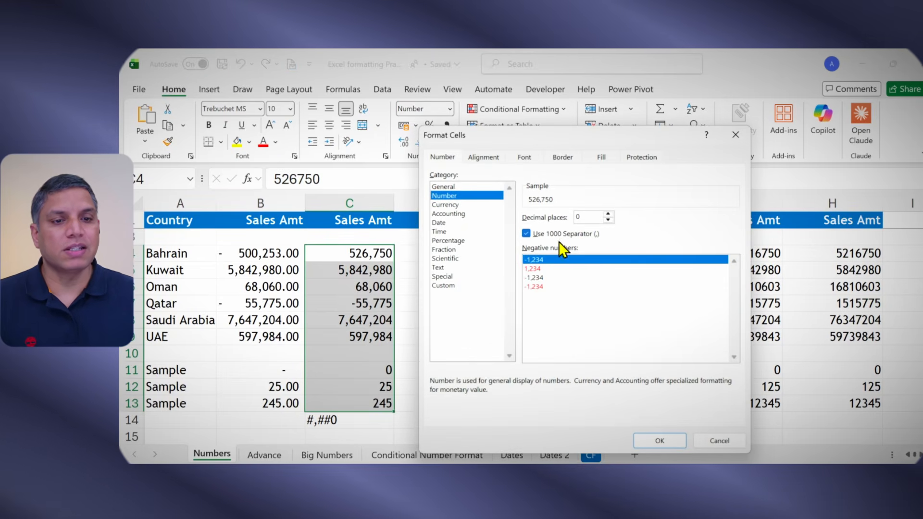
left_click(456, 286)
left_click_drag(547, 223, 527, 226)
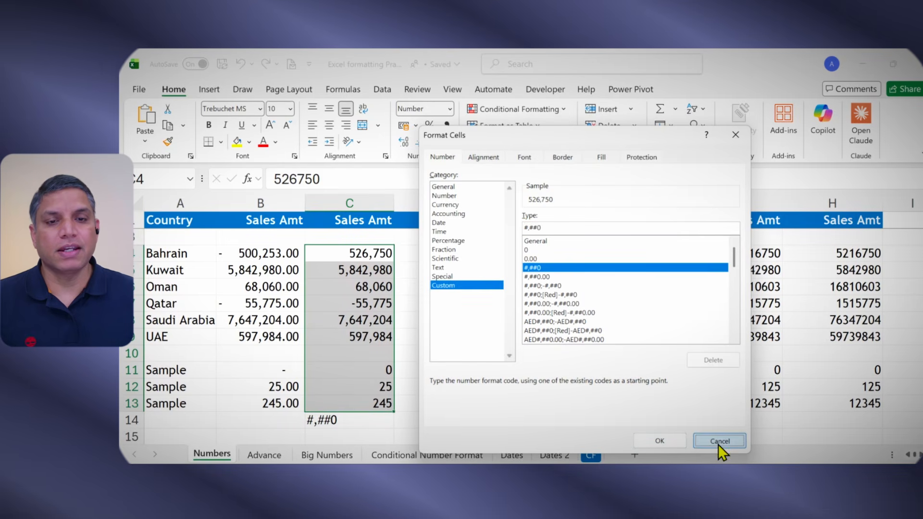
left_click(720, 441)
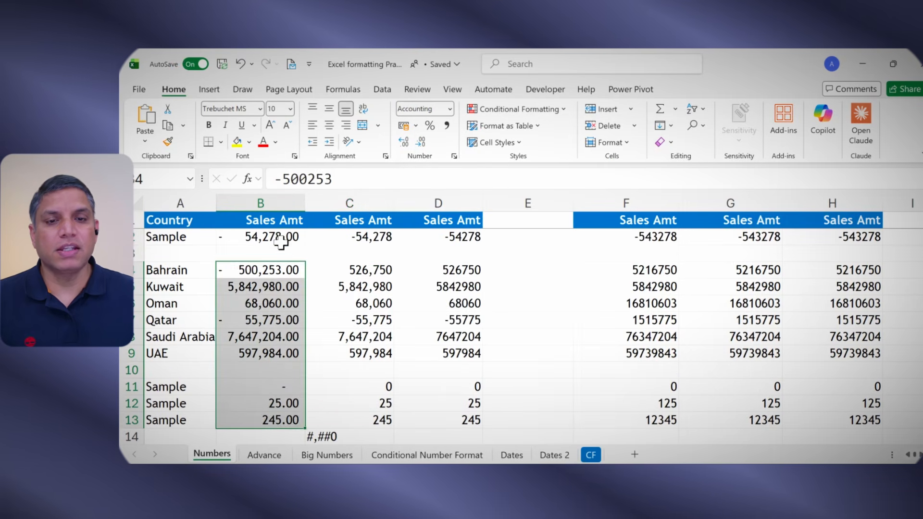
Step: Copy the custom format code behind the Comma Style of B2:B13 from the Format Cells dialog
left_click_drag(281, 243, 279, 420)
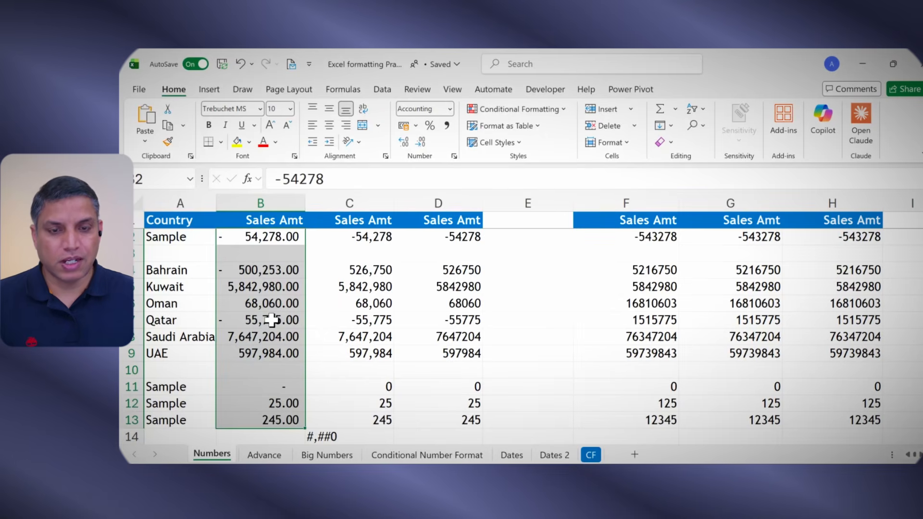
key("ctrl+1")
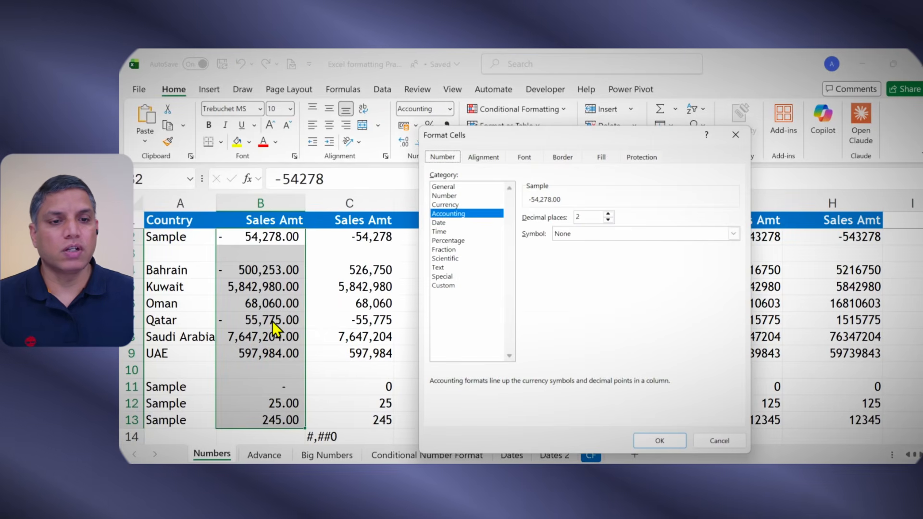
left_click(445, 286)
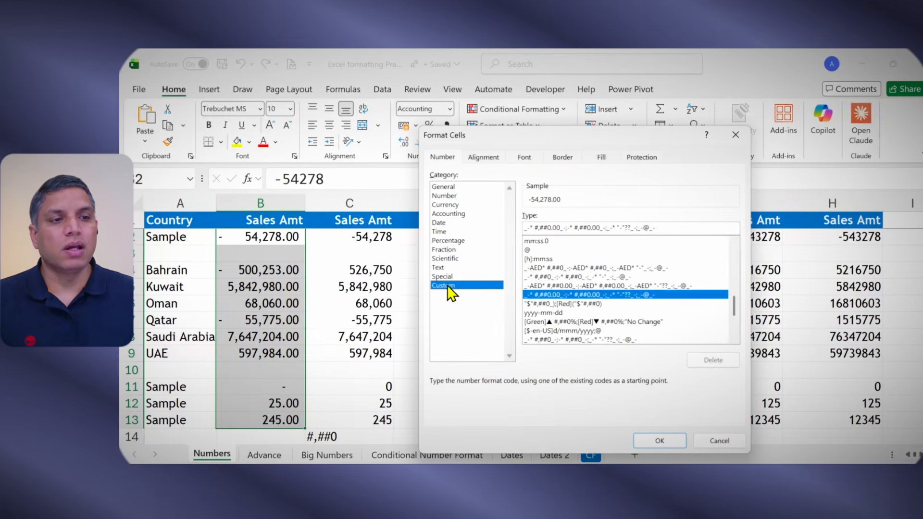
left_click_drag(665, 227, 511, 231)
key("ctrl+c")
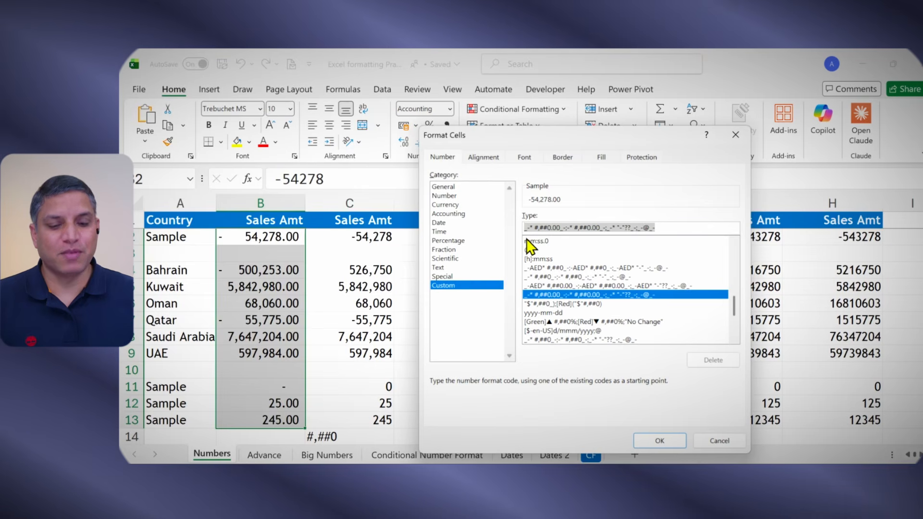
left_click(714, 442)
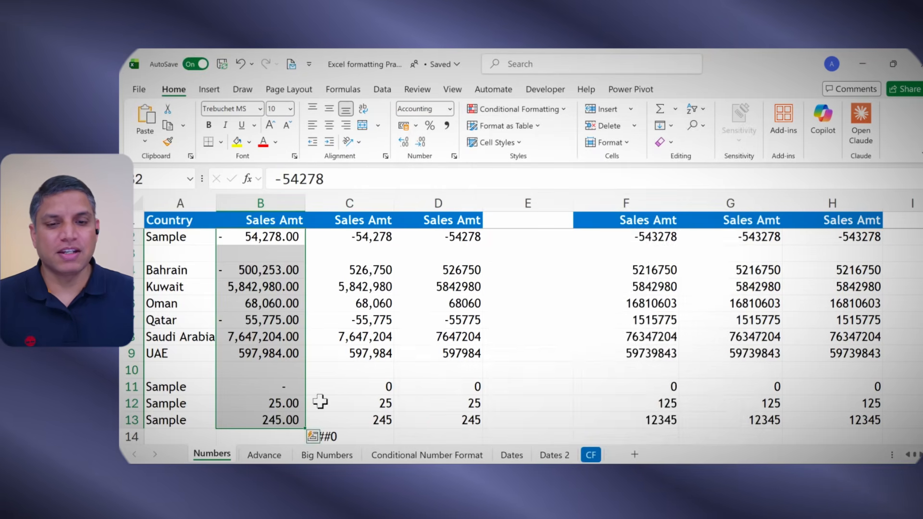
Step: Paste the copied accounting format code as text into cell B15
scroll(319, 401, "down", 2)
left_click(266, 354)
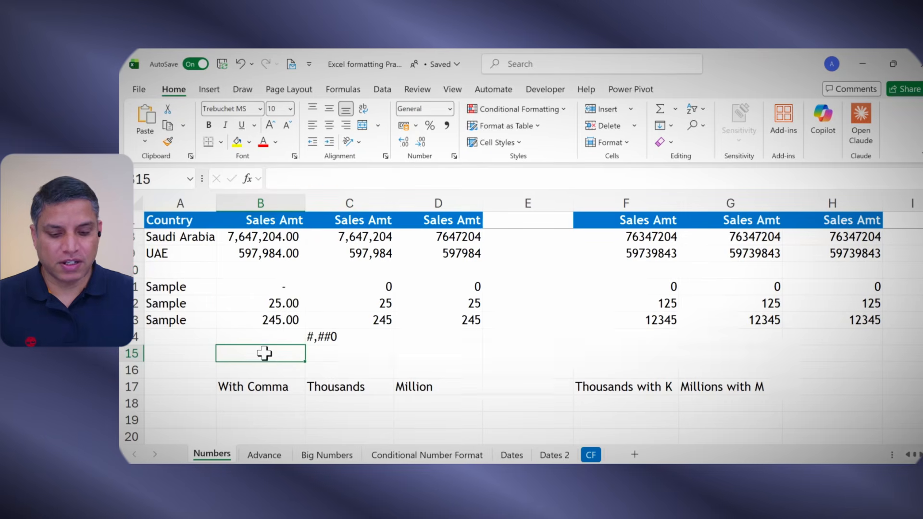
key("ctrl+v")
key("Return")
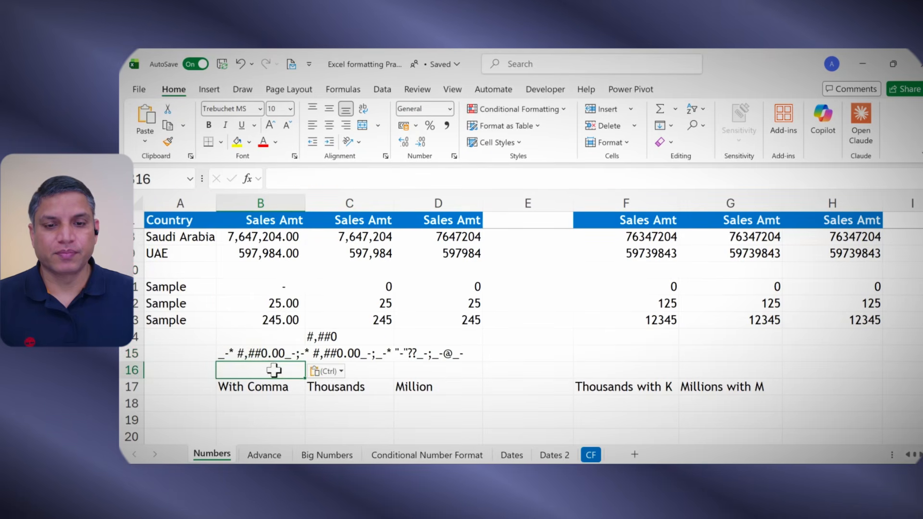
Step: Copy the format code text from B15 into cell B19
scroll(270, 370, "up", 2)
scroll(277, 373, "down", 2)
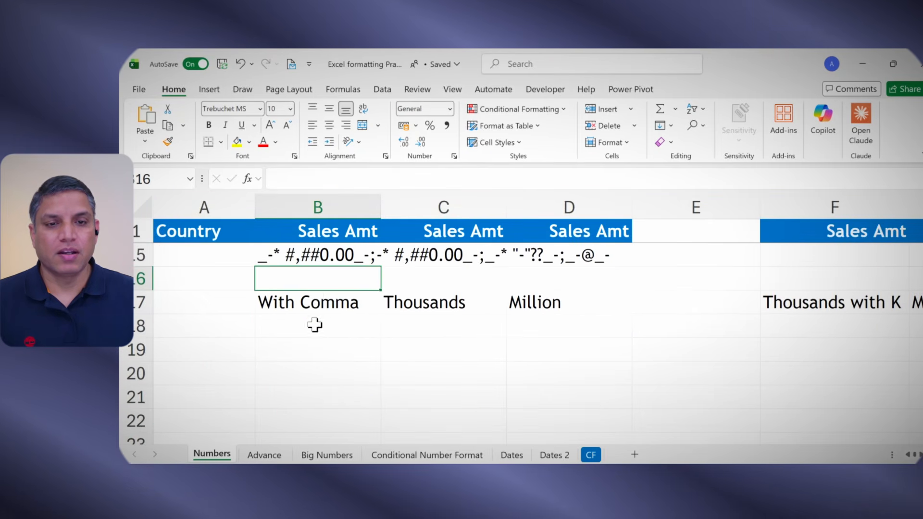
left_click(311, 260)
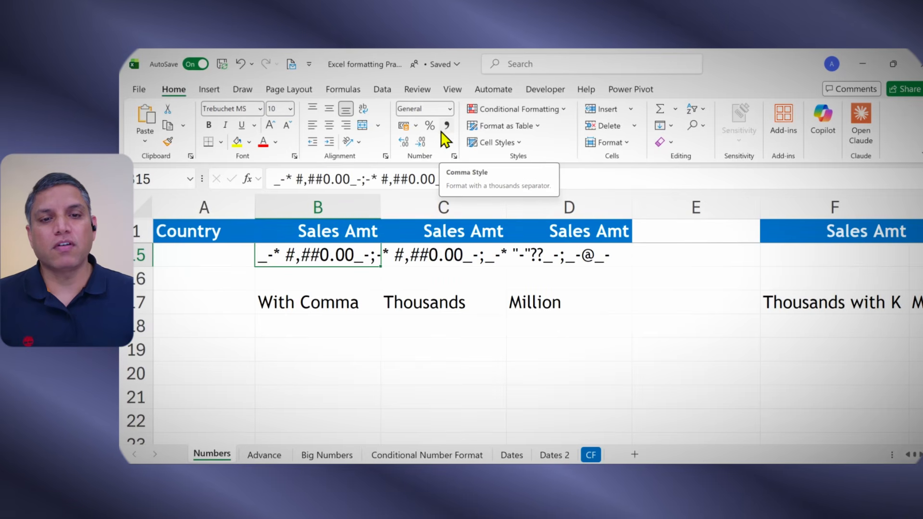
left_click(329, 271)
left_click(332, 258)
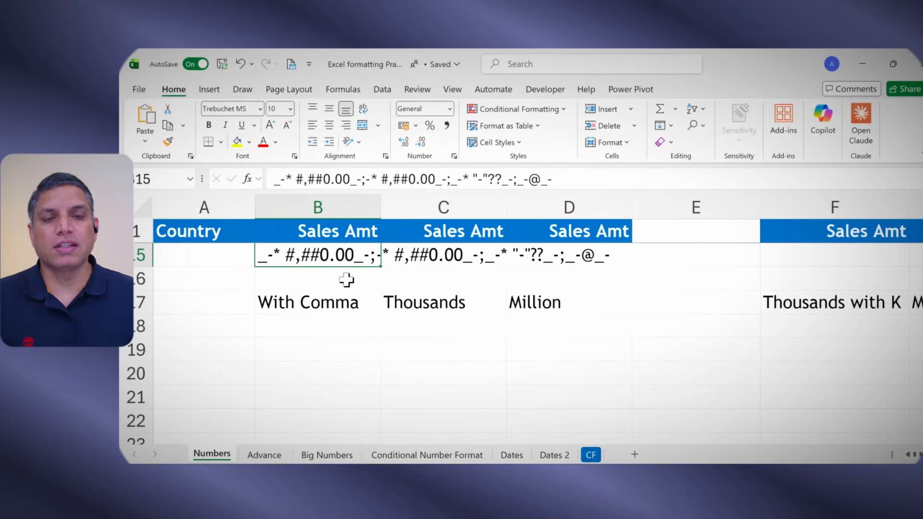
key("ctrl+c")
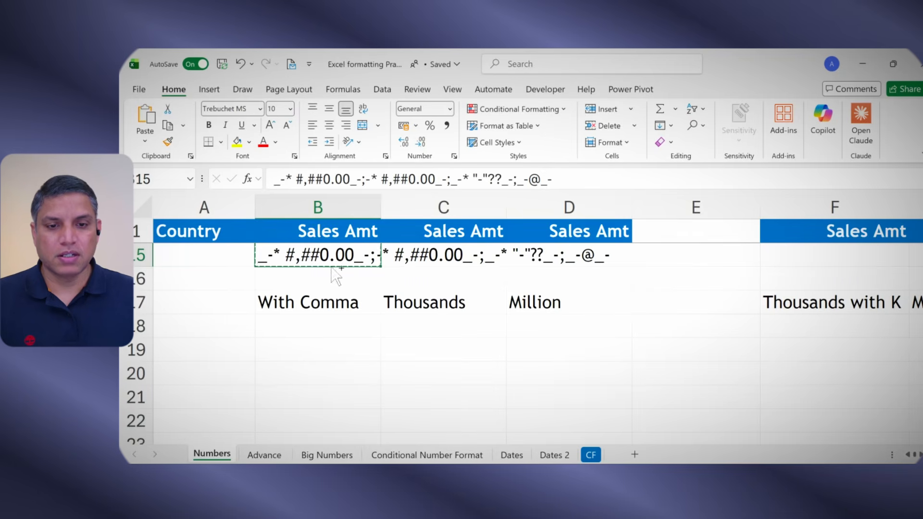
left_click(308, 351)
key("ctrl+v")
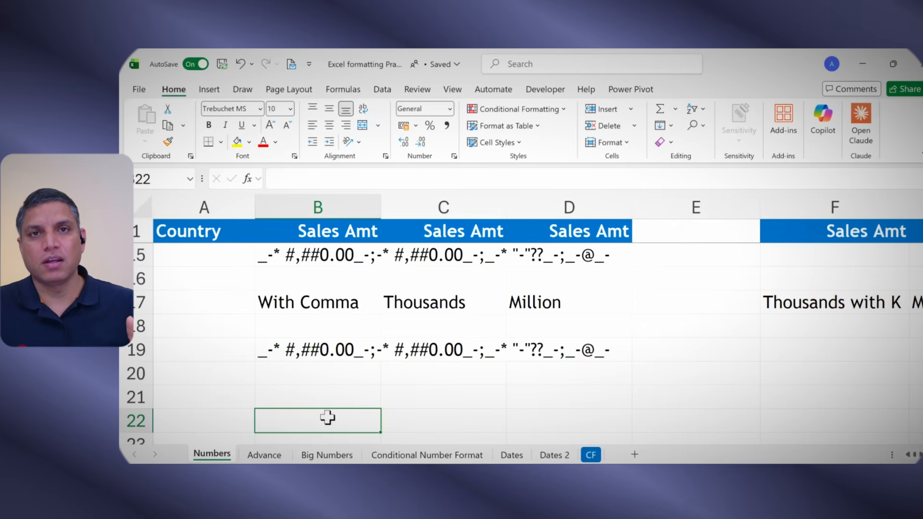
Step: Colour the semicolon separators in the B19 format code red to mark its sections
left_click(311, 349)
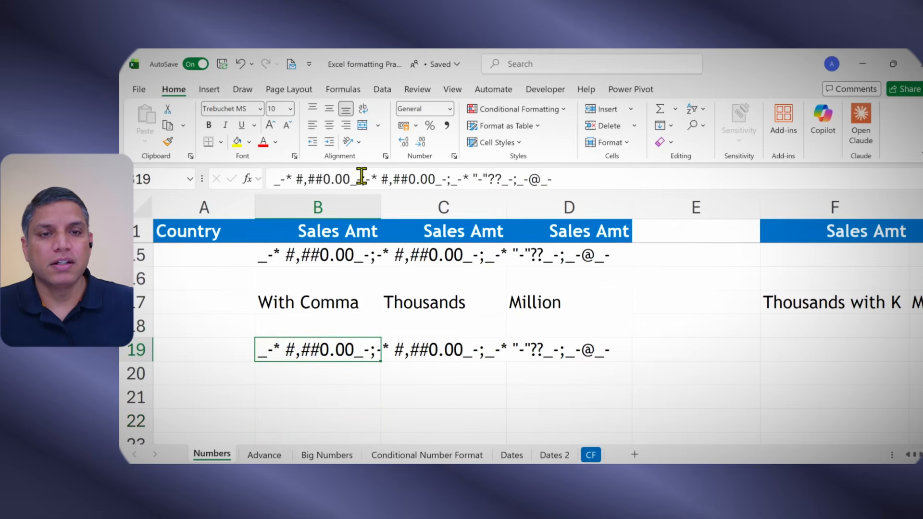
left_click(364, 177)
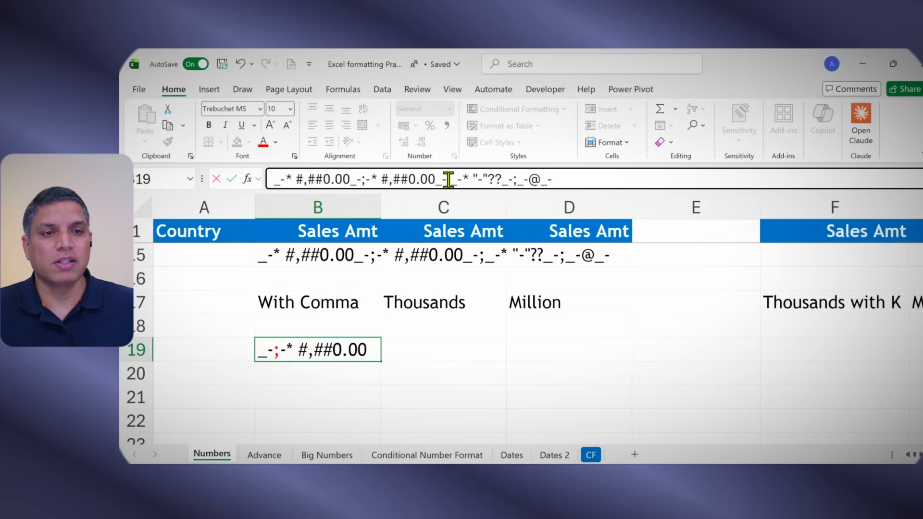
left_click_drag(447, 180, 452, 180)
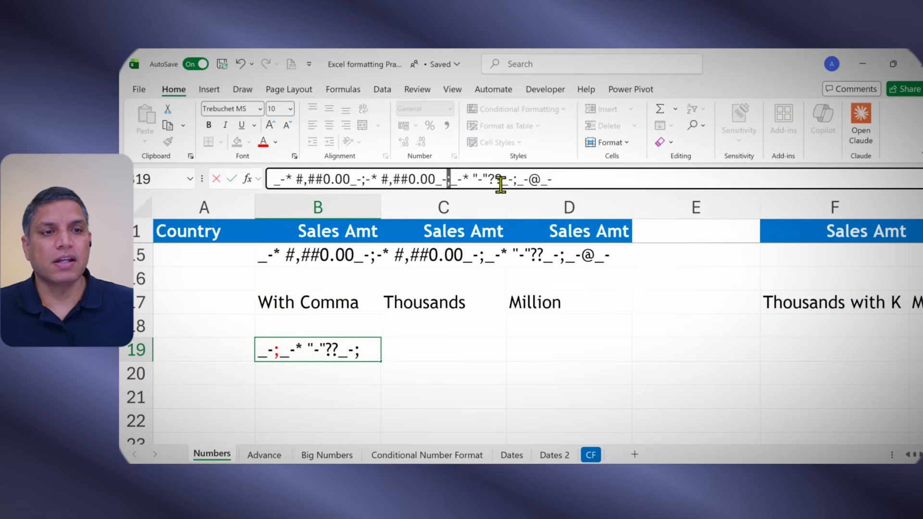
left_click_drag(513, 181, 517, 181)
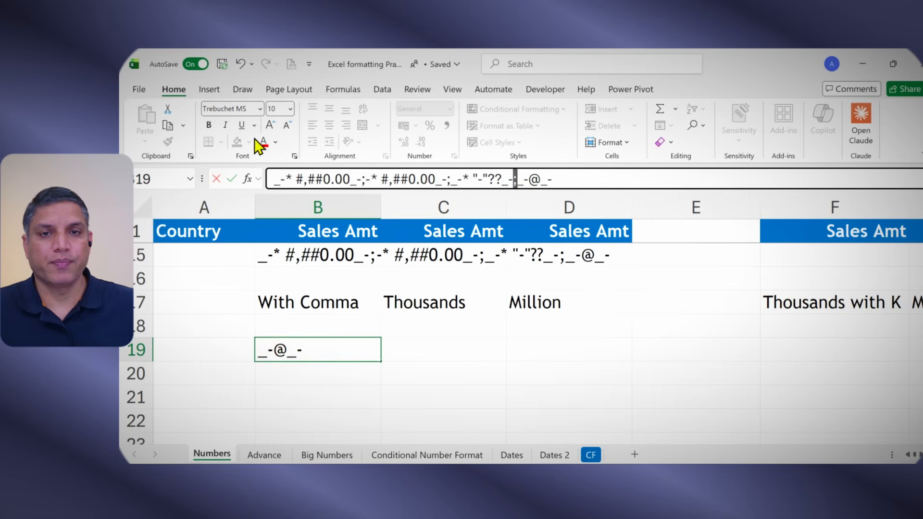
left_click(272, 150)
key("Return")
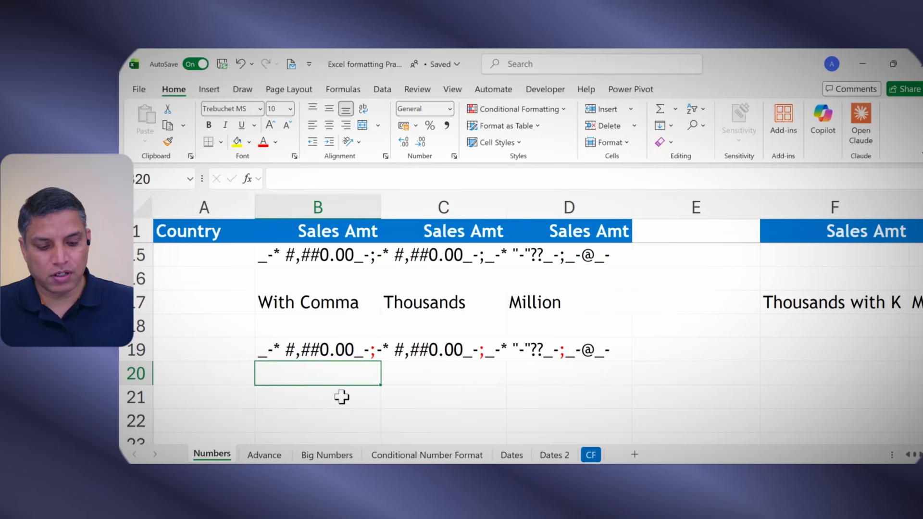
Step: Enter the text '+ve numbers ; -ve number; zero ; text in B20 to label the four format code sections
type("+ve numbe")
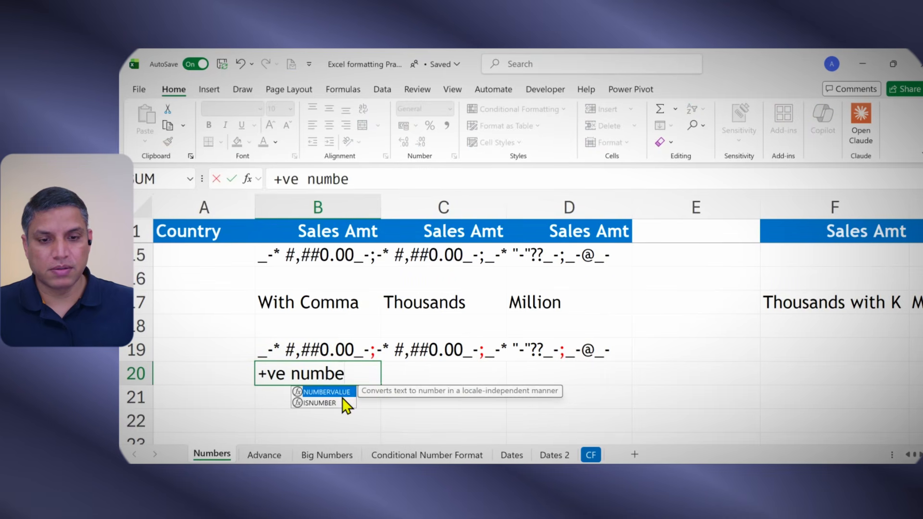
type("rs")
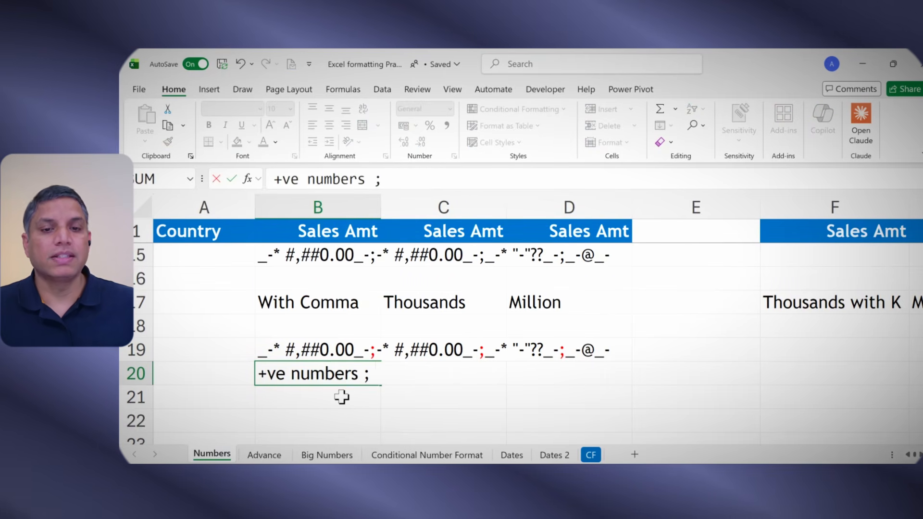
type(" ; -v")
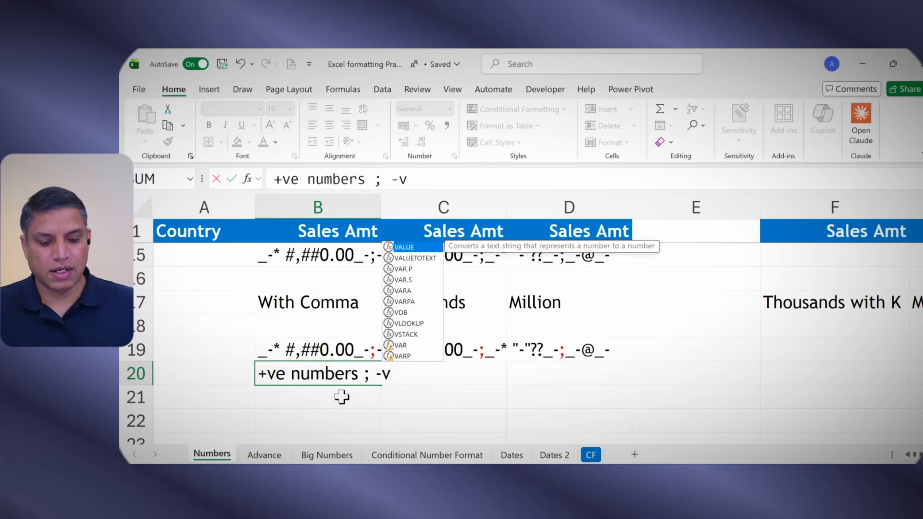
type("e number")
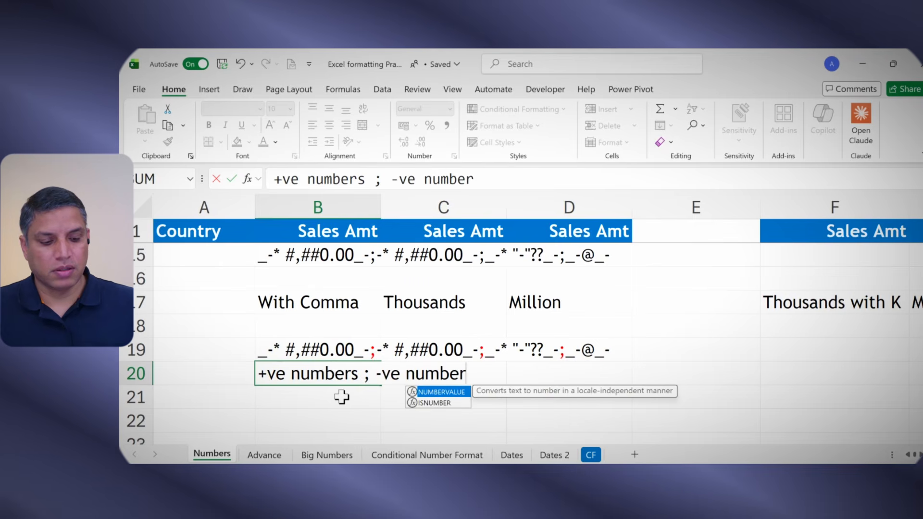
type("; ze")
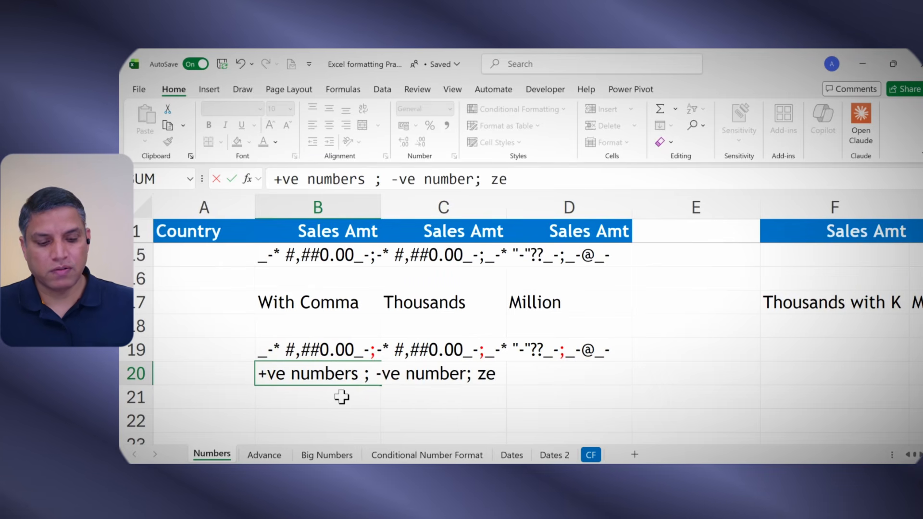
type("ro ")
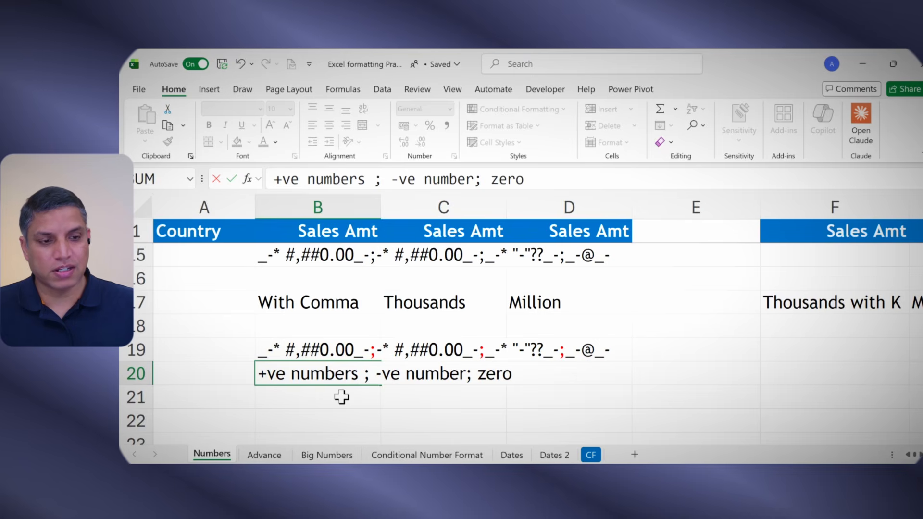
type("; text")
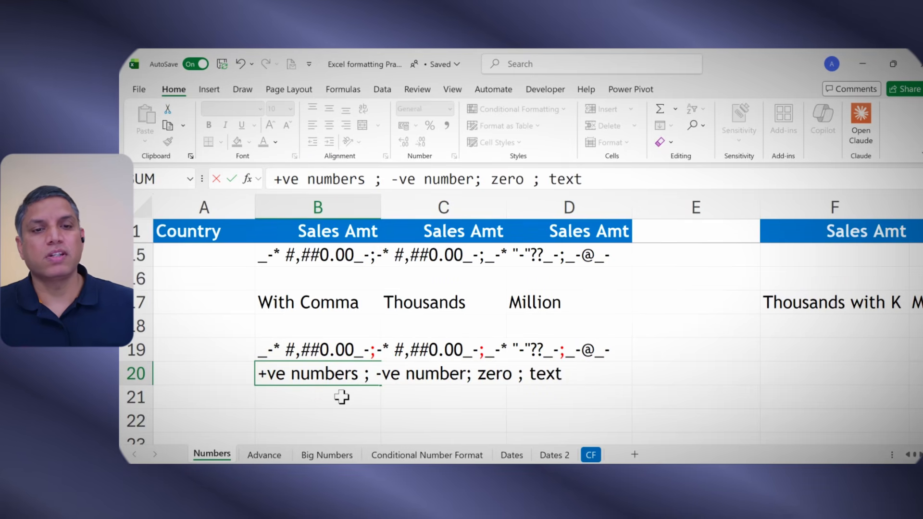
left_click(270, 179)
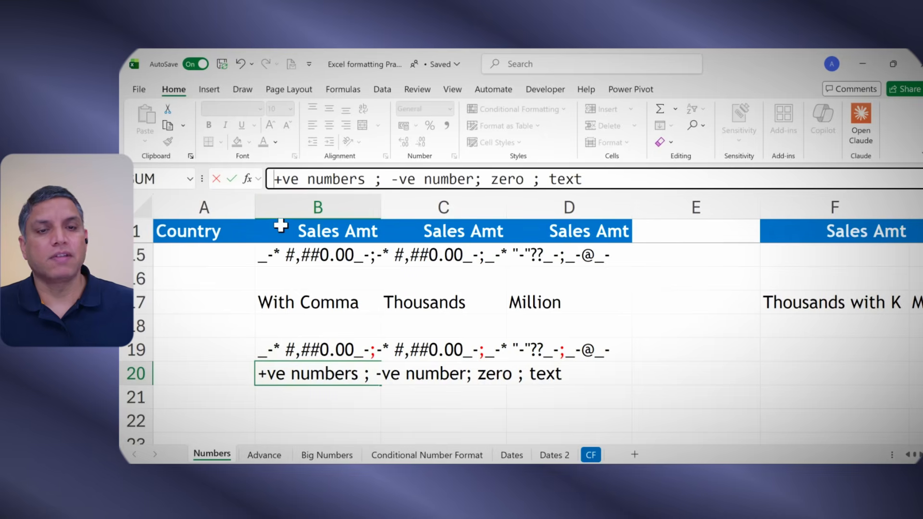
type("'")
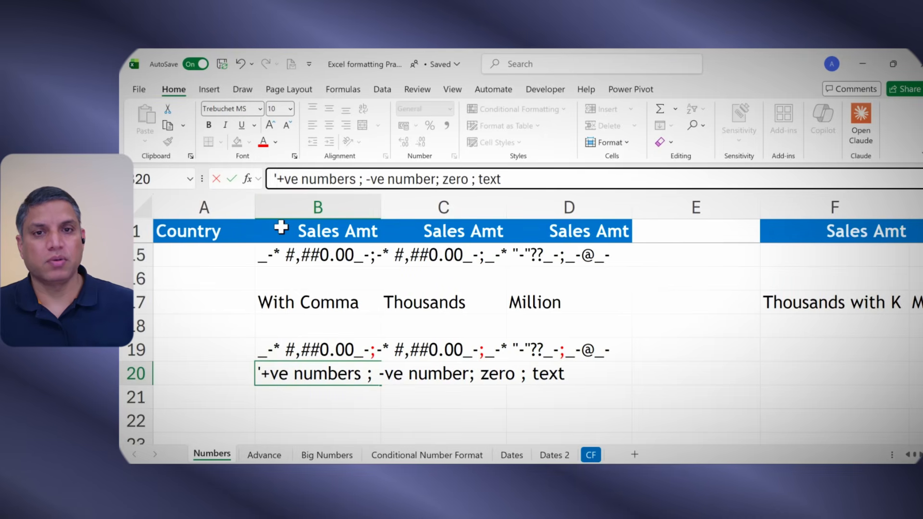
key("Return")
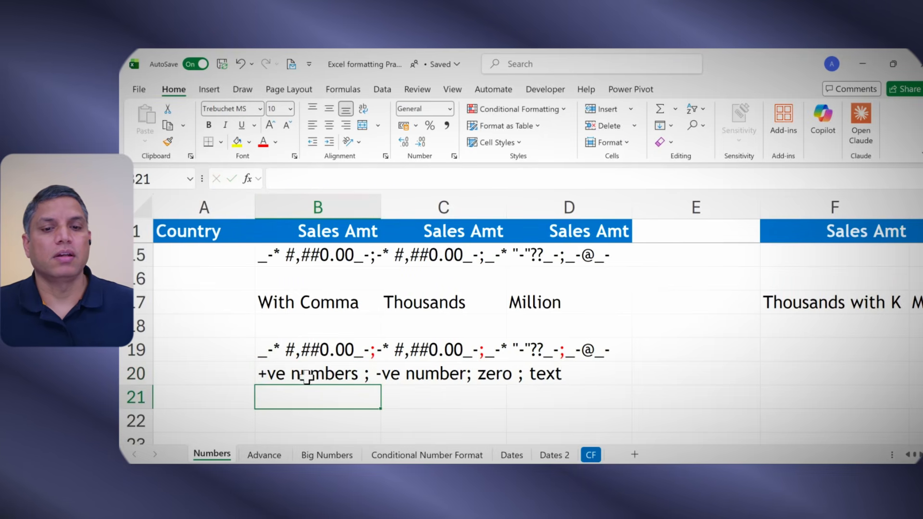
Step: Select each section of the B19 format code in the formula bar to examine its positive, negative, zero and text parts
left_click(306, 377)
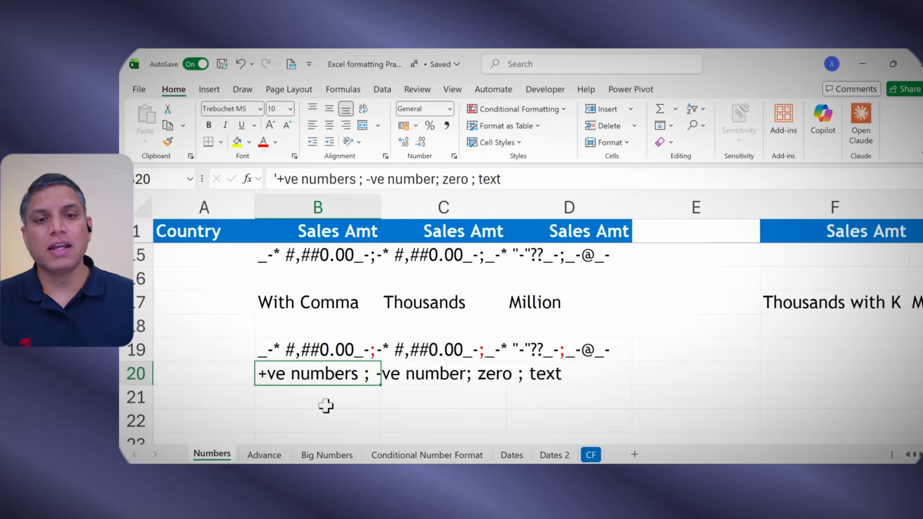
left_click(309, 347)
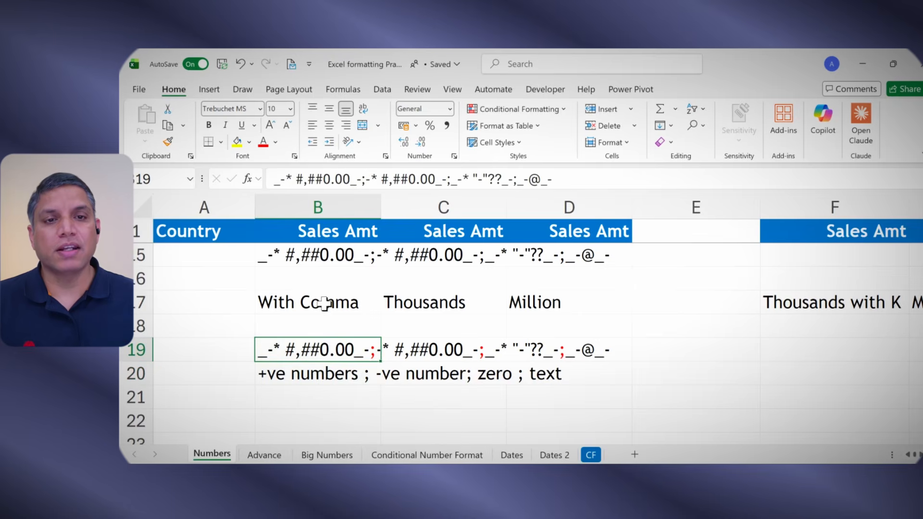
left_click_drag(361, 180, 267, 179)
left_click_drag(367, 179, 510, 180)
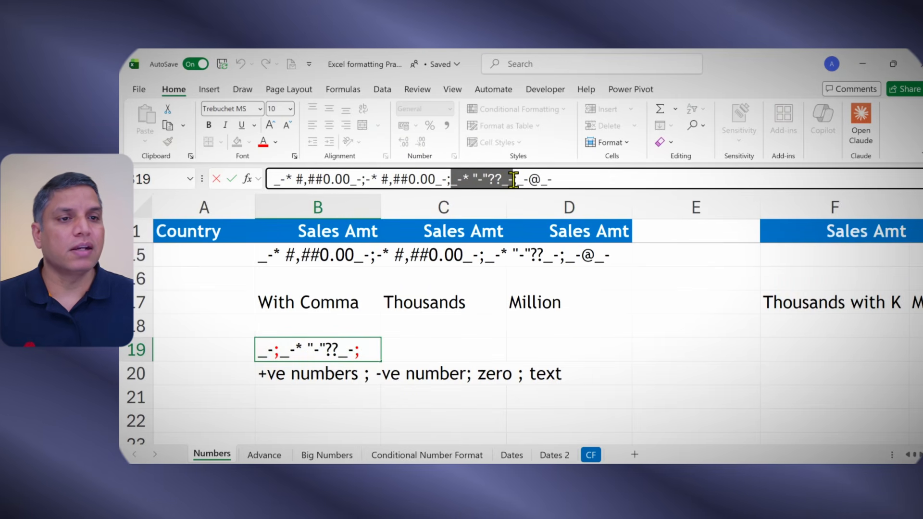
left_click_drag(518, 180, 566, 180)
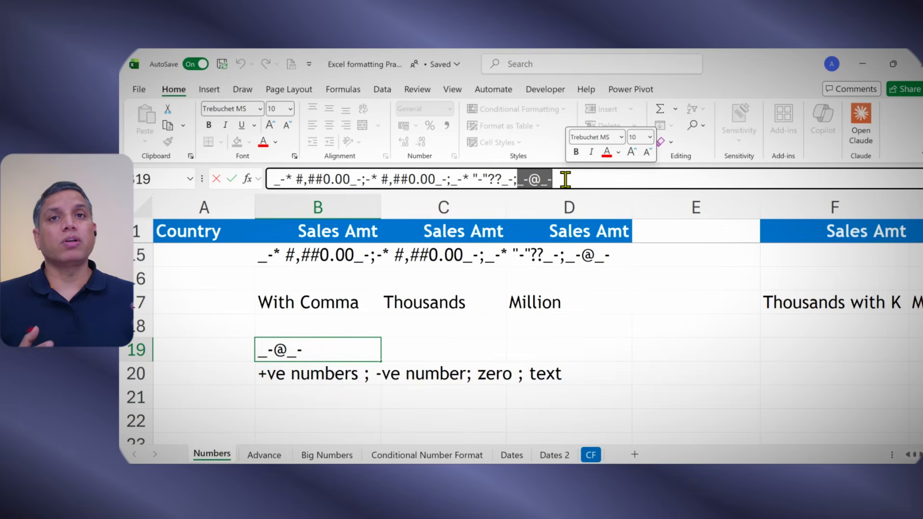
key("Escape")
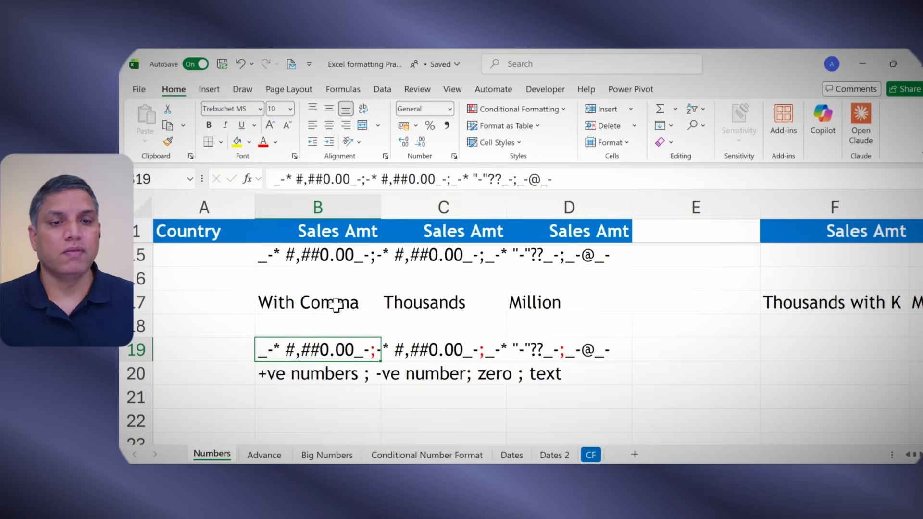
Step: Scroll through the sheet and inspect the stored format code texts in B15 and C14
scroll(332, 308, "up", 5)
scroll(335, 311, "down", 1, "ctrl")
scroll(333, 310, "down", 1, "ctrl")
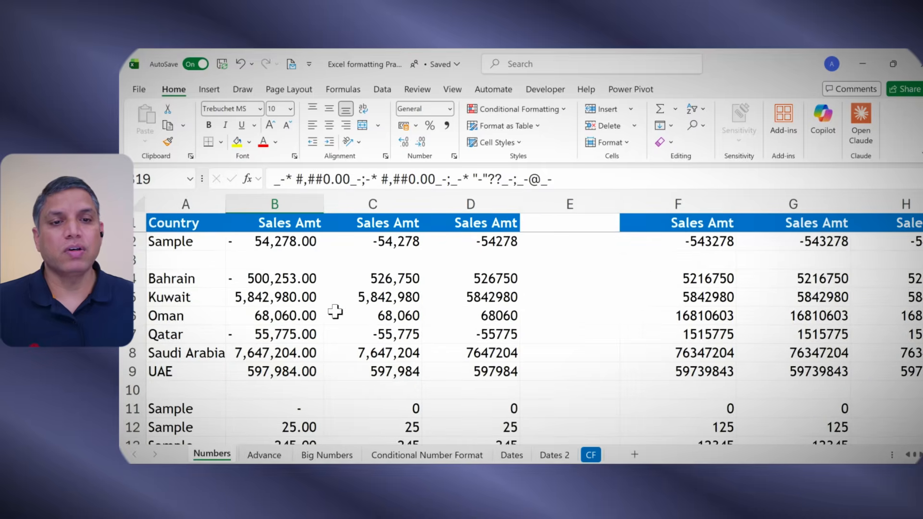
scroll(333, 315, "down", 1, "ctrl")
scroll(277, 428, "down", 1)
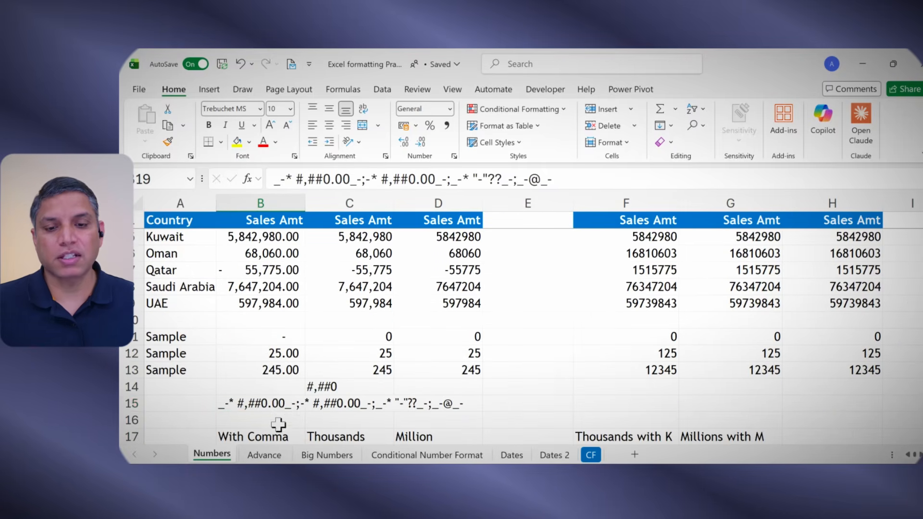
left_click(276, 403)
left_click(332, 385)
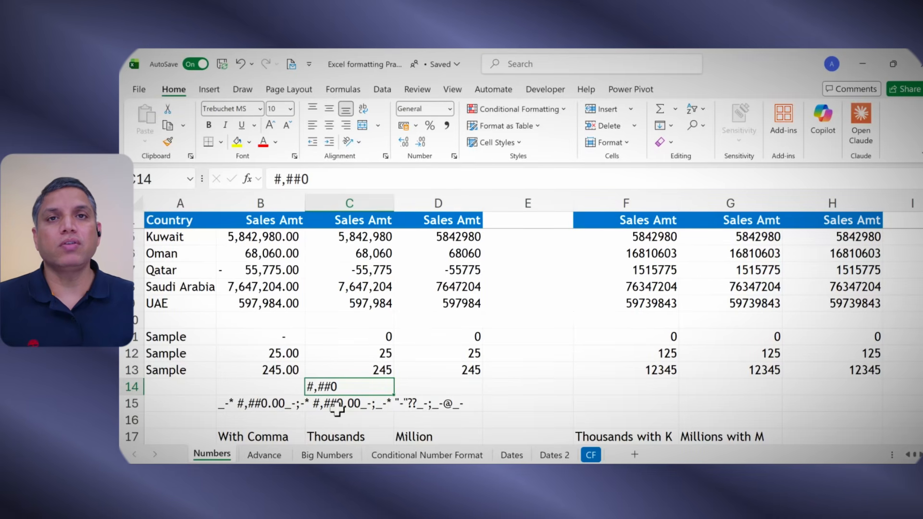
scroll(428, 301, "up", 1)
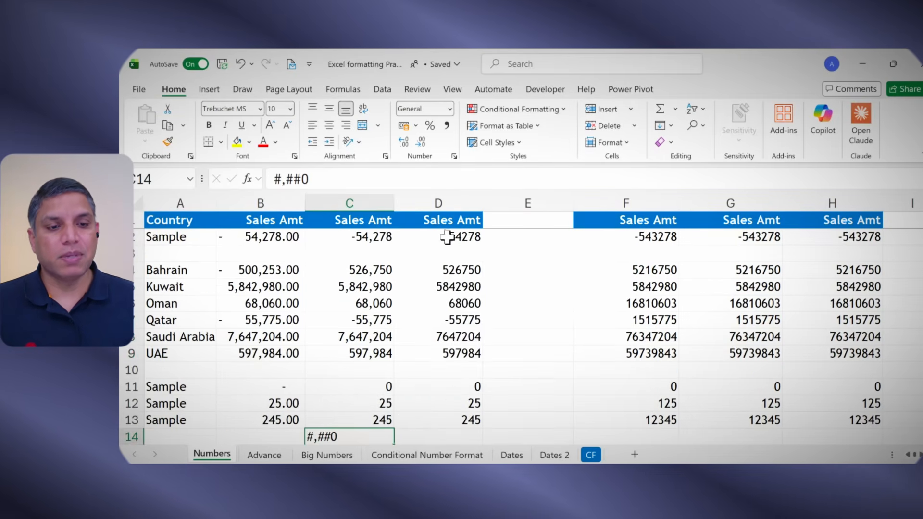
Step: Apply the custom number format #,##0 to the sales amounts in D2:D13
left_click_drag(449, 237, 458, 419)
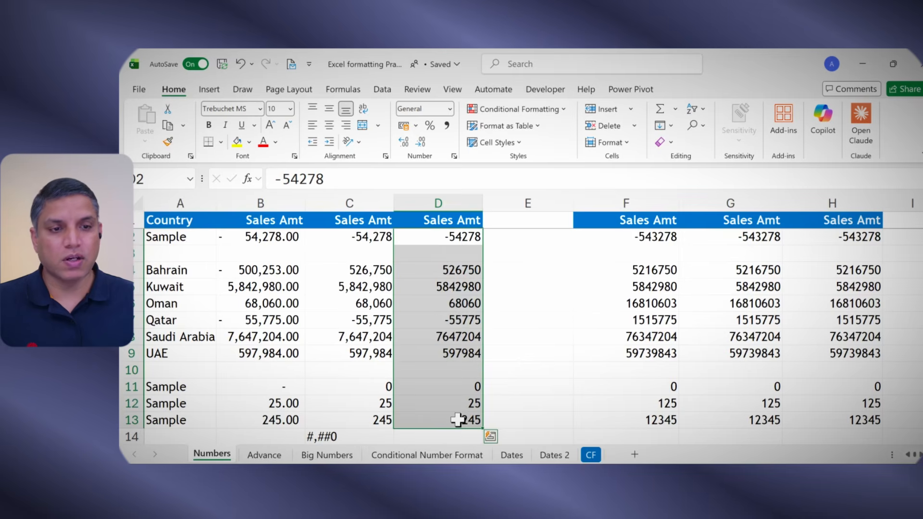
key("ctrl+1")
left_click(452, 288)
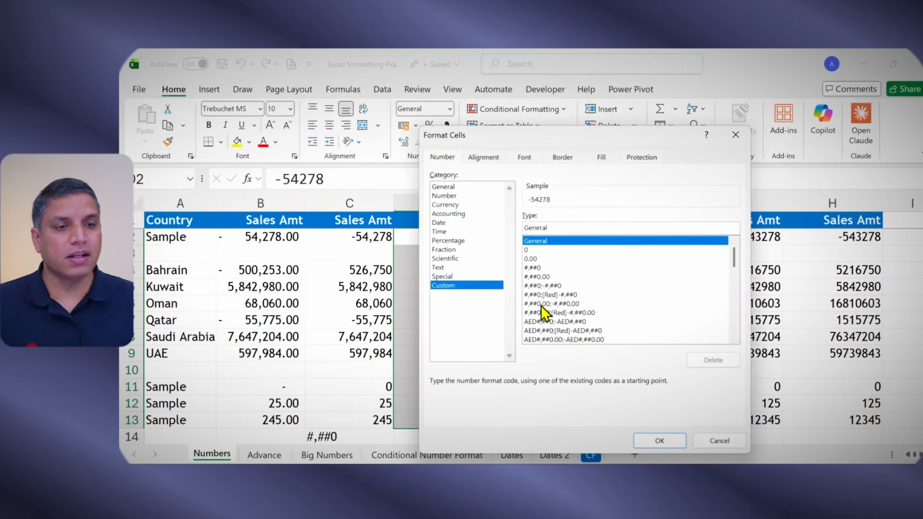
left_click(532, 268)
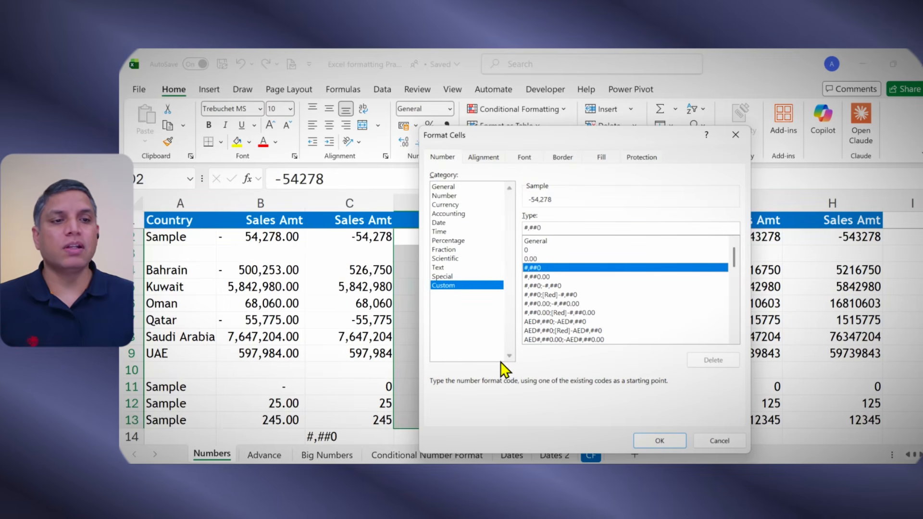
left_click(532, 277)
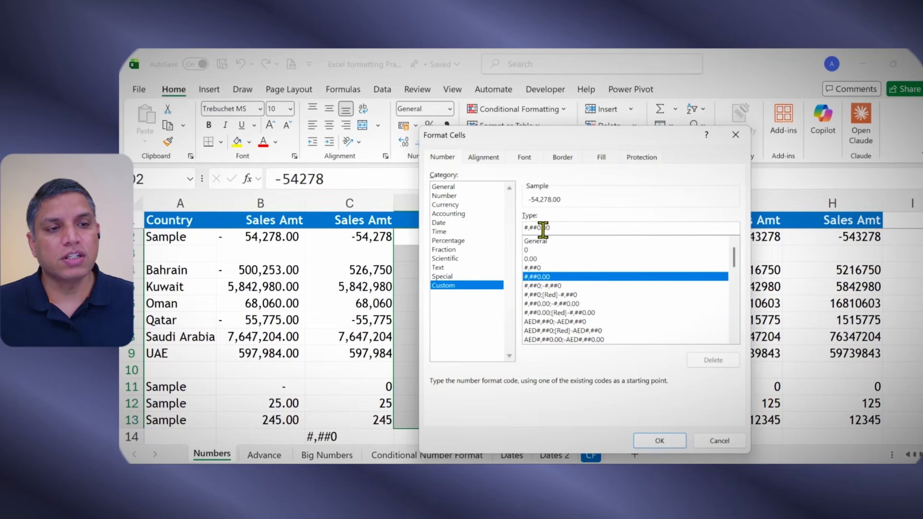
left_click_drag(543, 229, 557, 230)
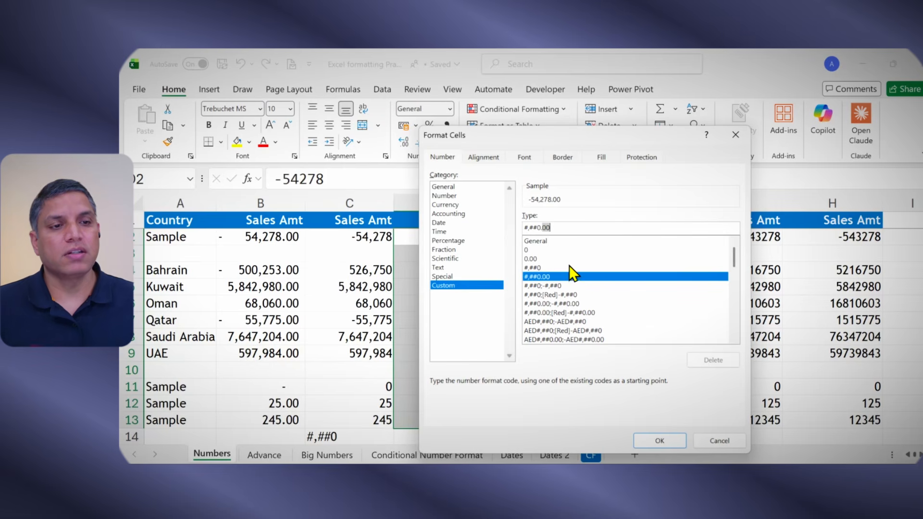
left_click(558, 228)
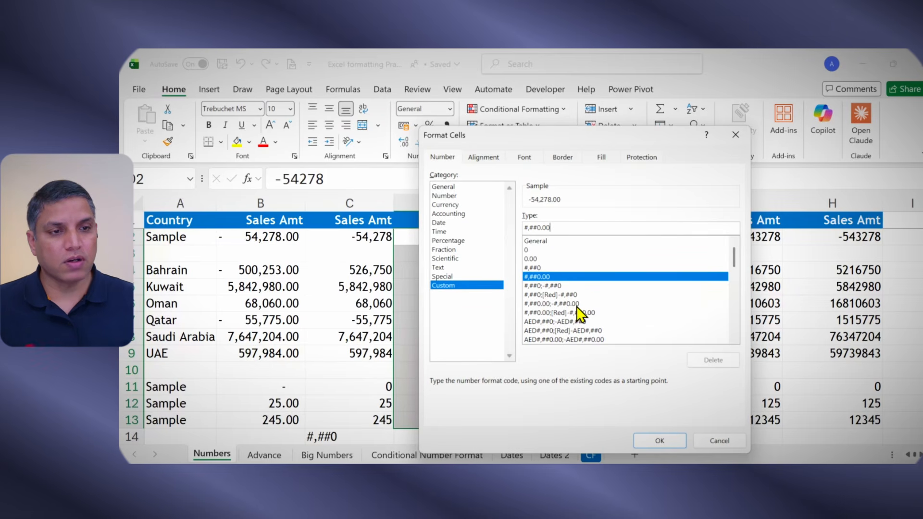
key("BackSpace")
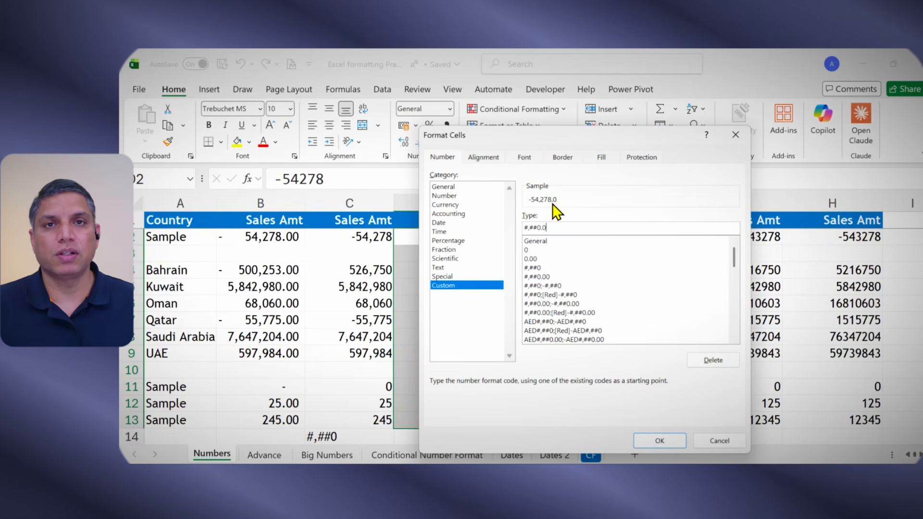
left_click(531, 267)
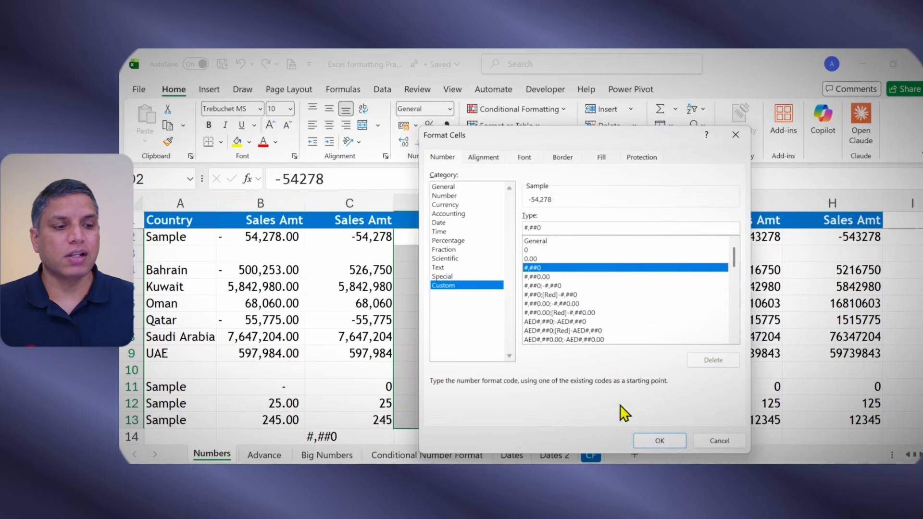
left_click(660, 440)
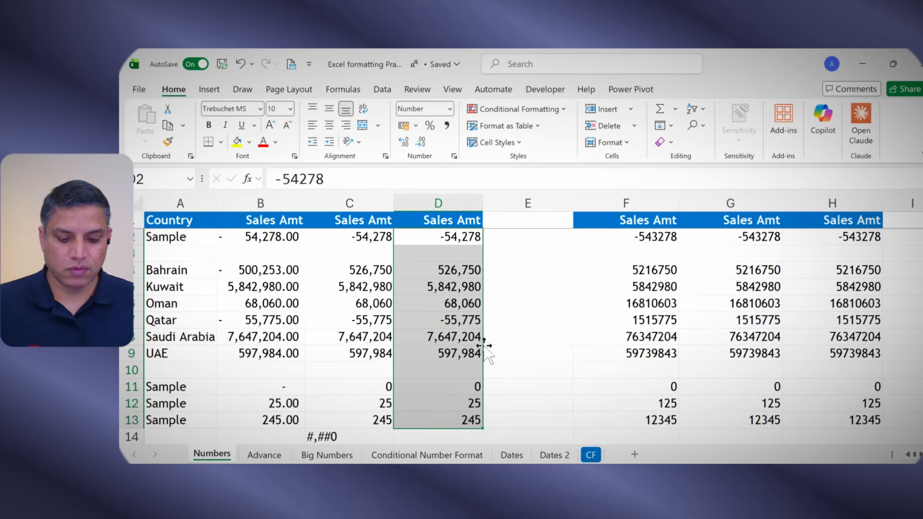